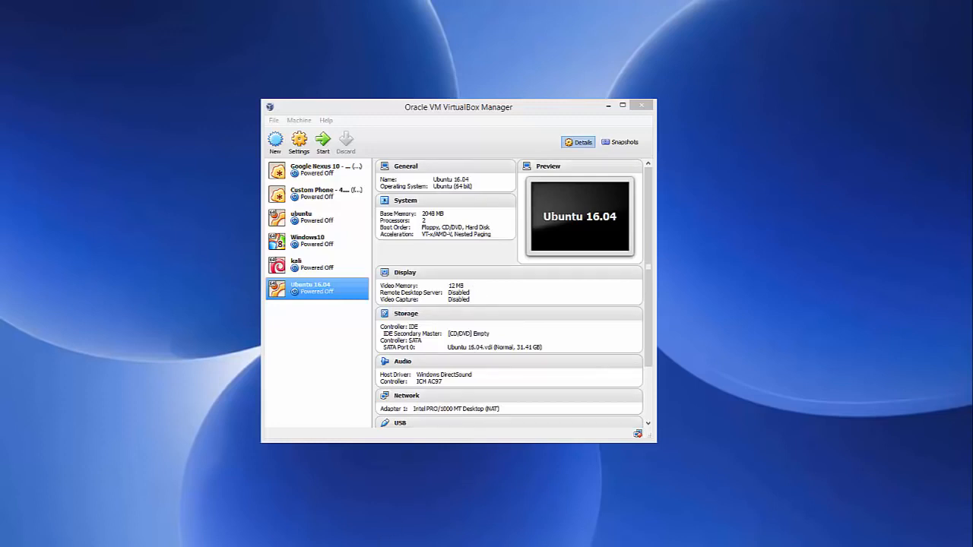
# - Switch to the browser and open the Fedora 25 Workstation download page from the official Fedora site in the search results
pyautogui.moveTo(344, 546)
pyautogui.click(345, 499)
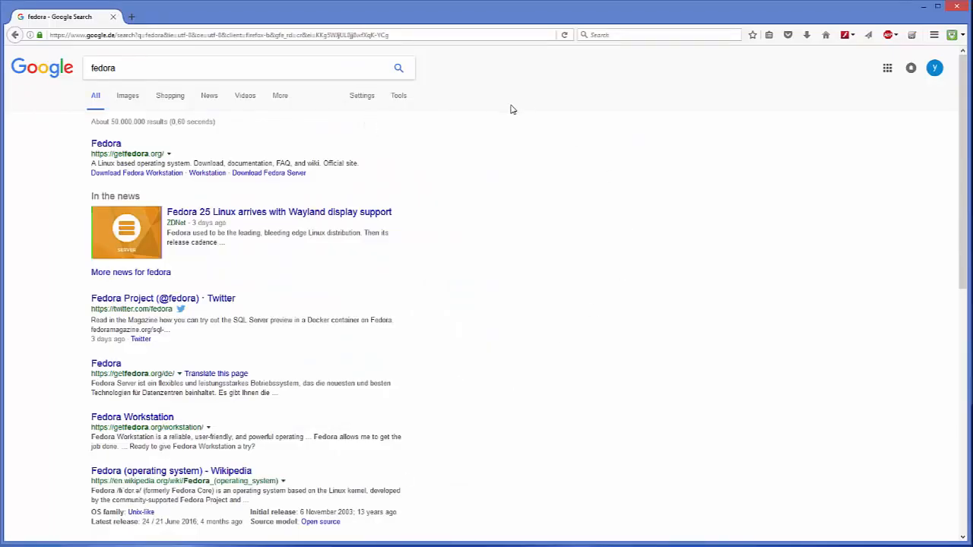
pyautogui.click(110, 146)
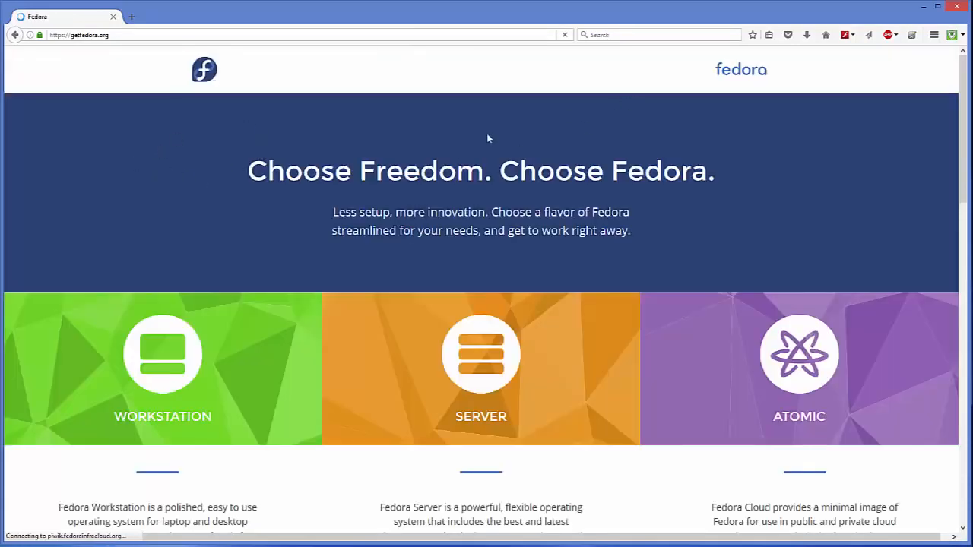
pyautogui.scroll(-1, 194, 218)
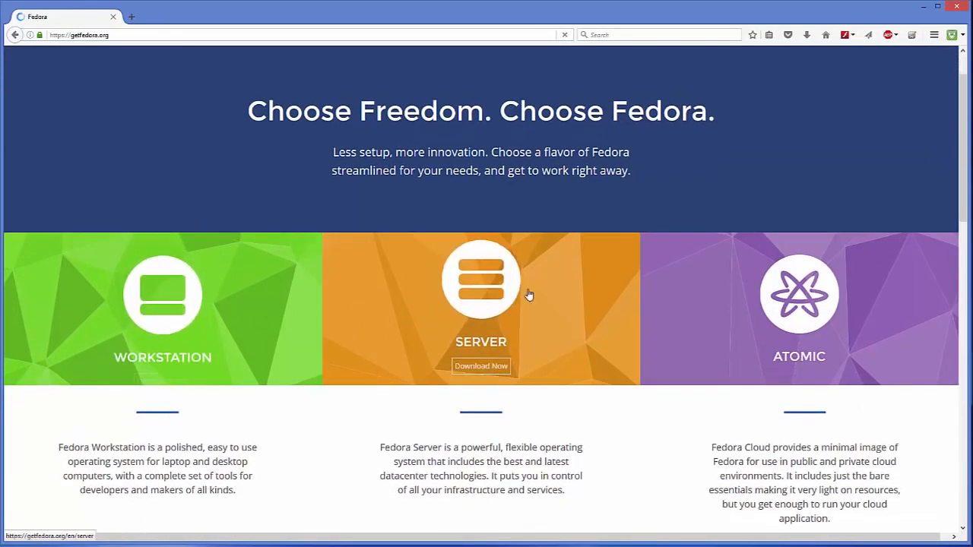
pyautogui.moveTo(739, 283)
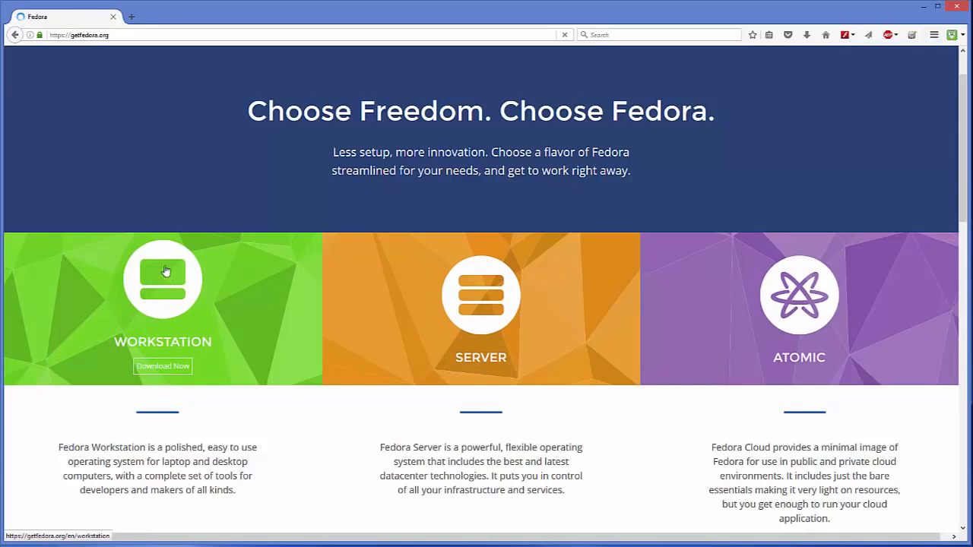
pyautogui.click(155, 293)
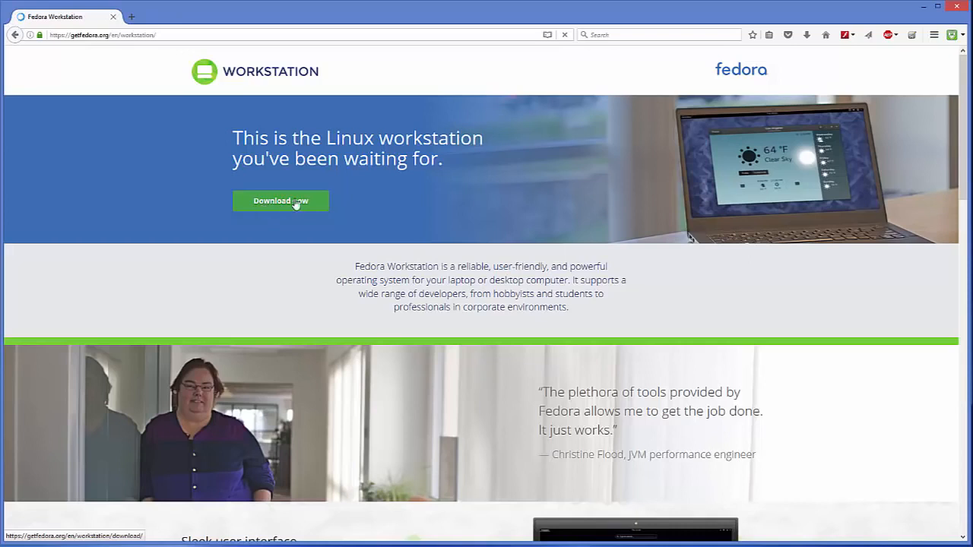
pyautogui.click(269, 205)
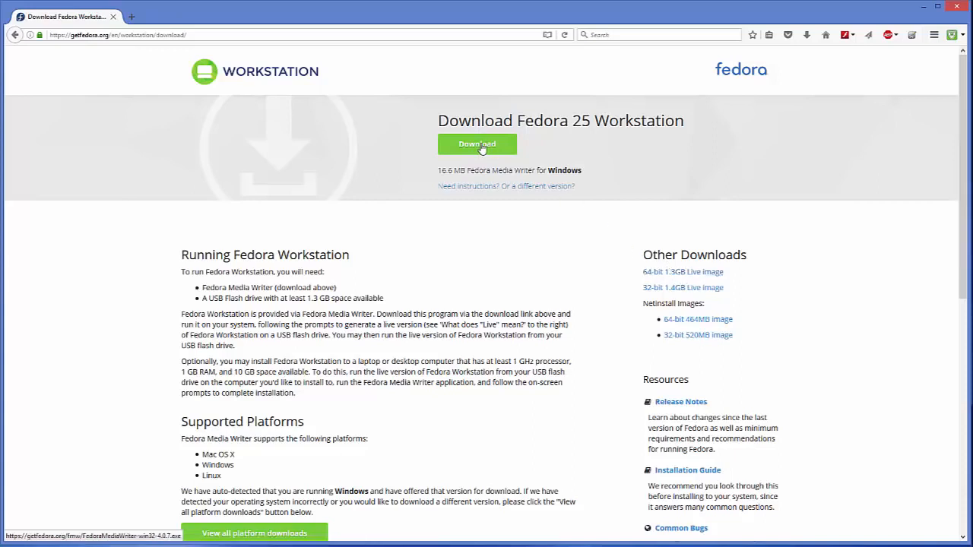
# - Try to download the 64-bit 1.3GB Live image of Fedora 25 Workstation
pyautogui.click(654, 275)
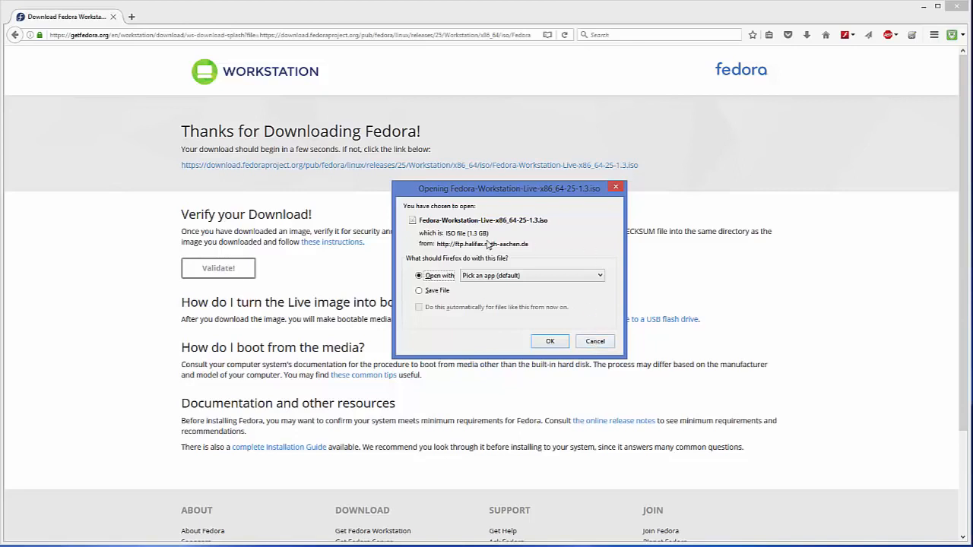
pyautogui.moveTo(491, 232); pyautogui.dragTo(464, 233)
pyautogui.click(591, 342)
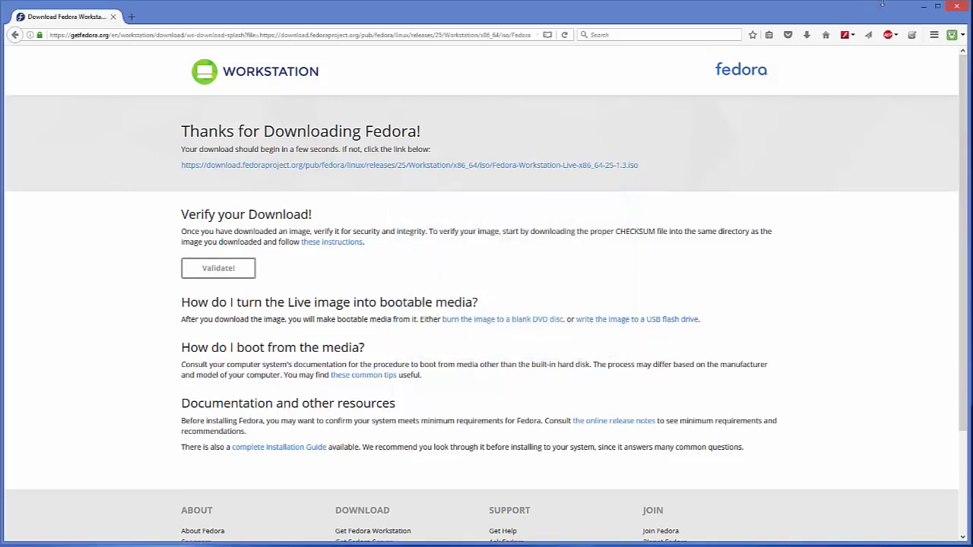
# - Check the Fedora Workstation ISO in the Fedora folder under Videos, and return to the VirtualBox Manager window
pyautogui.click(922, 8)
pyautogui.click(75, 538)
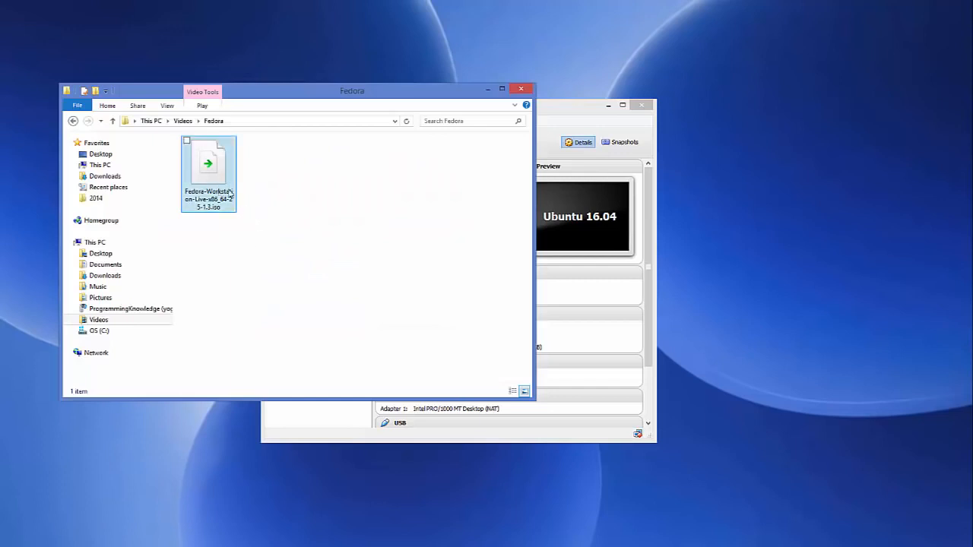
pyautogui.click(487, 89)
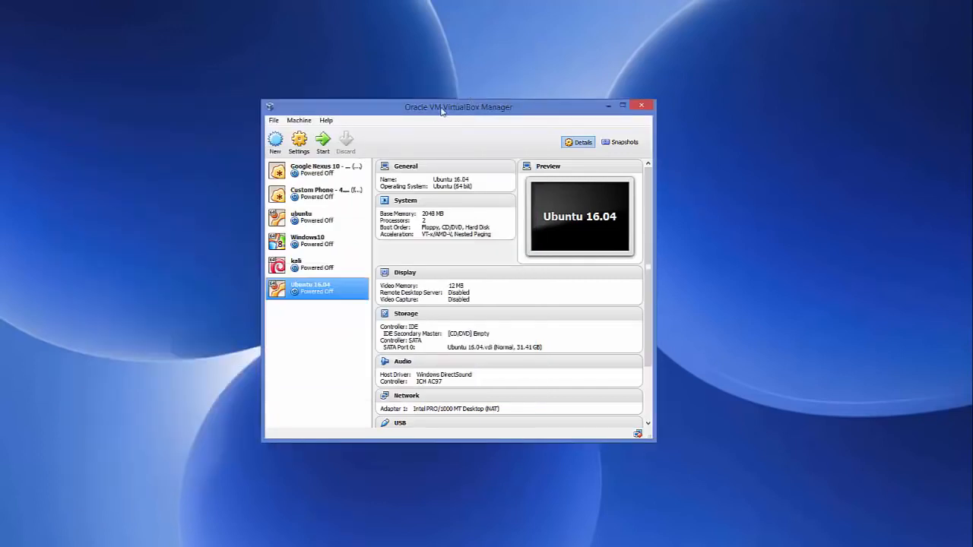
pyautogui.moveTo(446, 105); pyautogui.dragTo(450, 95)
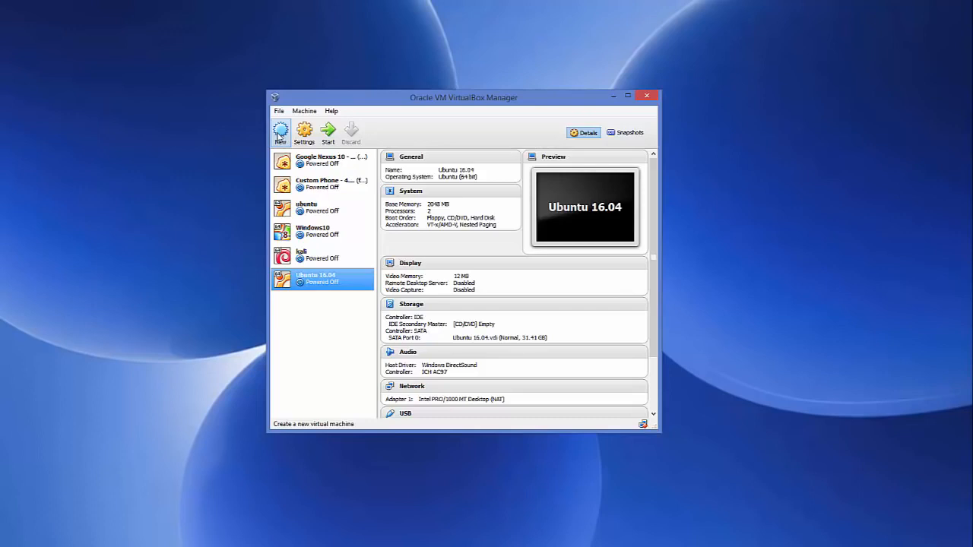
# - Set up a new virtual machine named fedora, type Linux, version Fedora (64 bit), with 2048 MB of memory
pyautogui.click(281, 135)
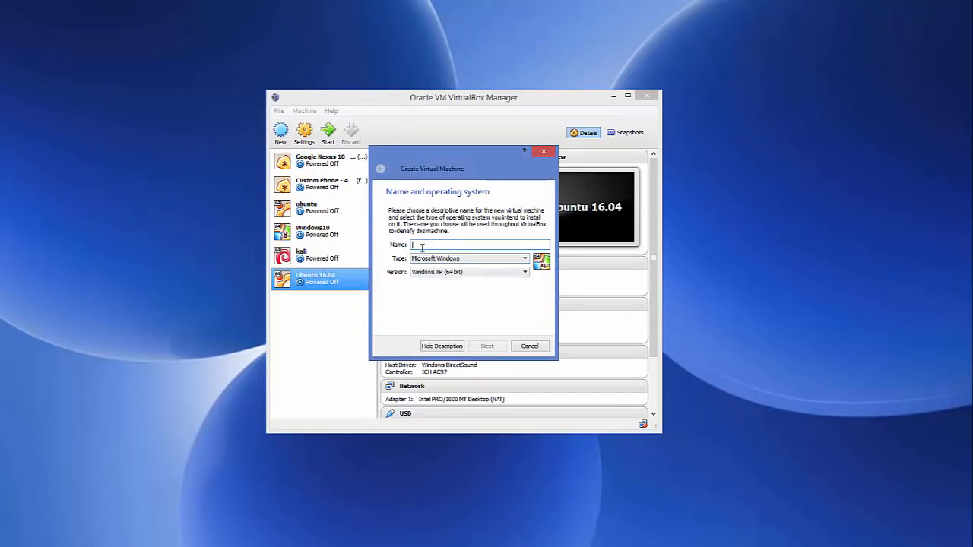
pyautogui.write('Fedo')
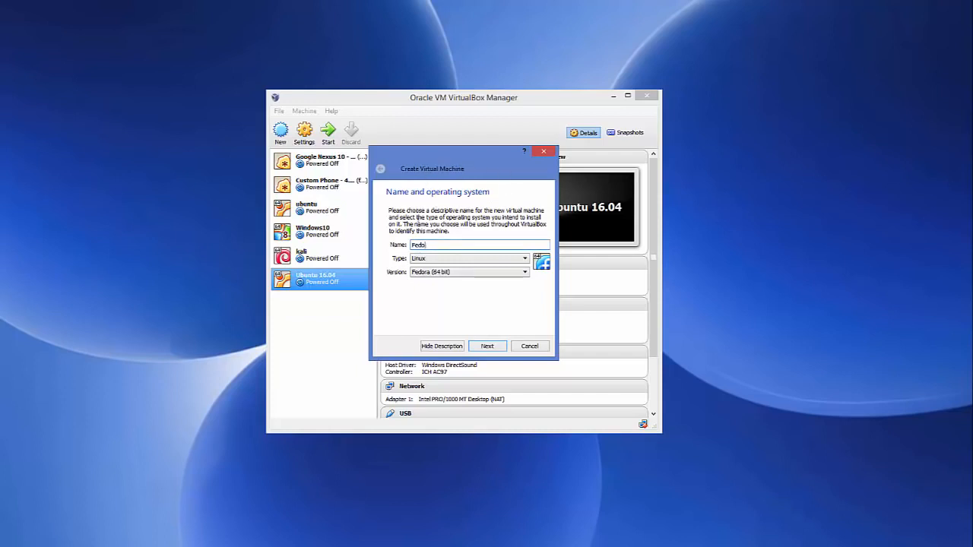
pyautogui.doubleClick(410, 245)
pyautogui.click(436, 275)
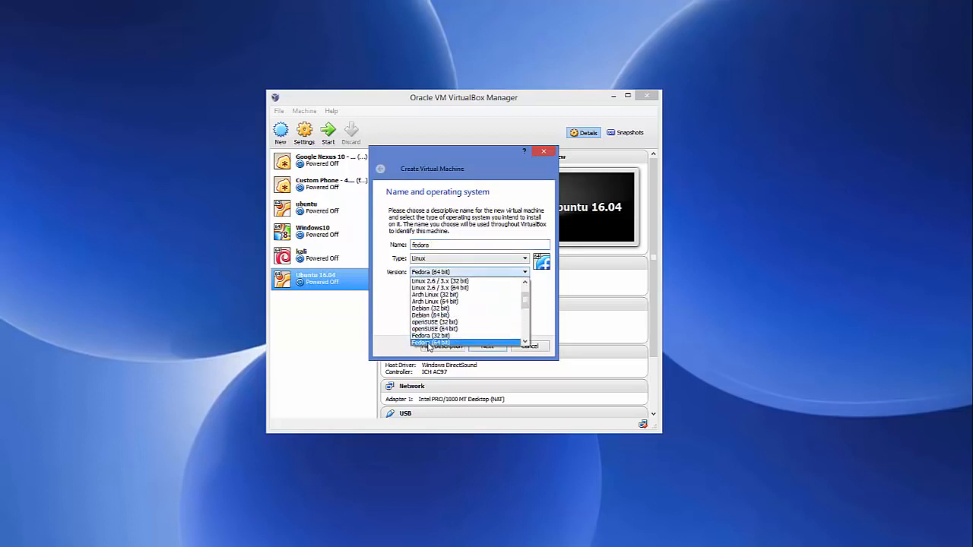
pyautogui.click(431, 344)
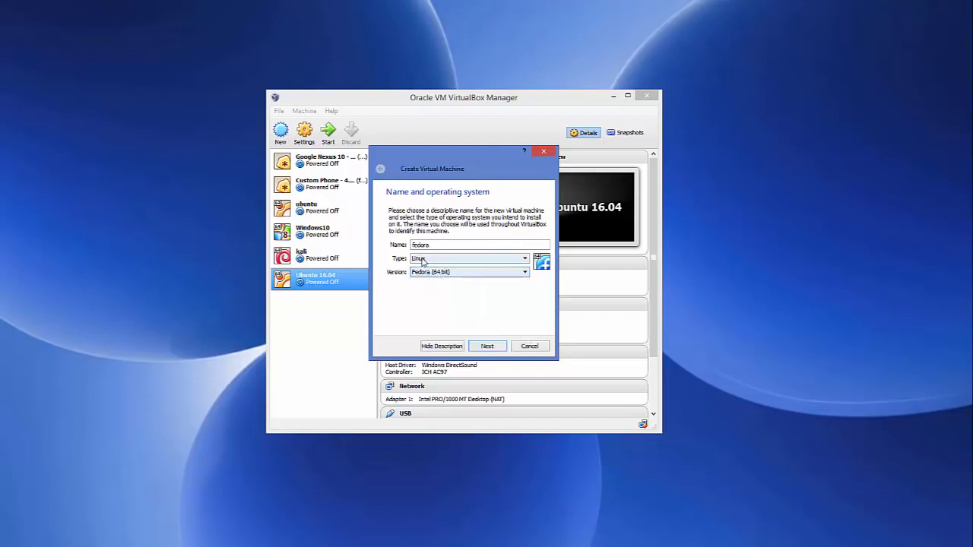
pyautogui.click(490, 348)
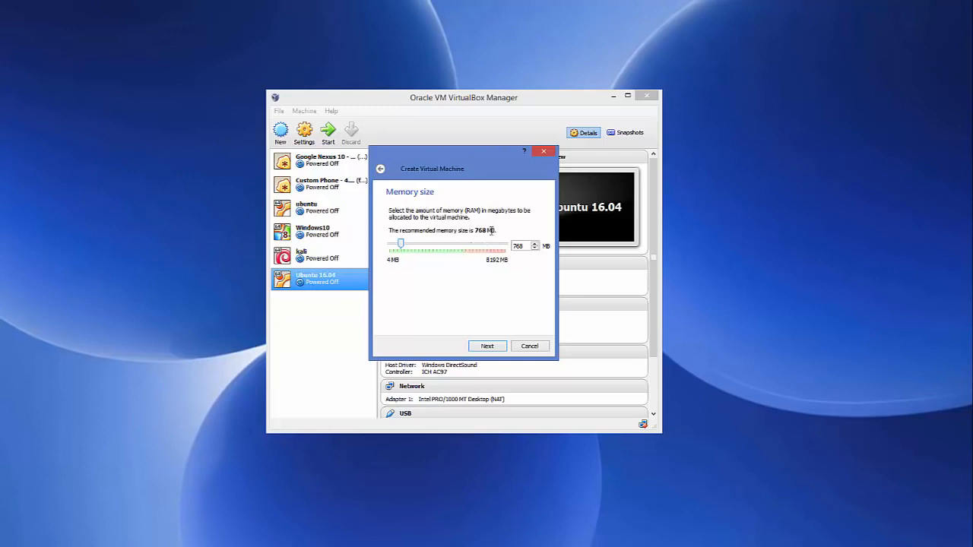
pyautogui.moveTo(404, 248); pyautogui.dragTo(420, 249)
pyautogui.click(485, 347)
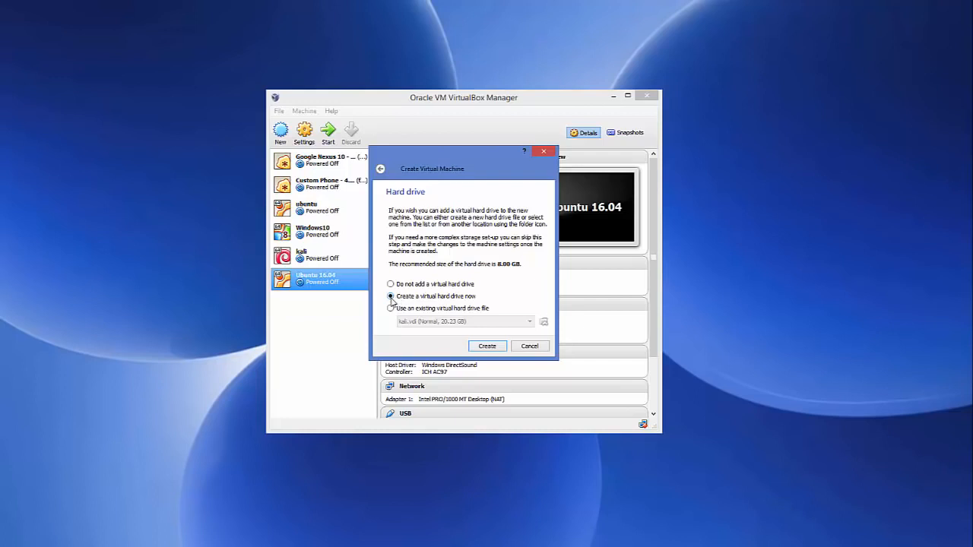
# - Create a dynamically allocated VDI virtual hard drive of about 20.23 GB for the fedora machine
pyautogui.click(486, 347)
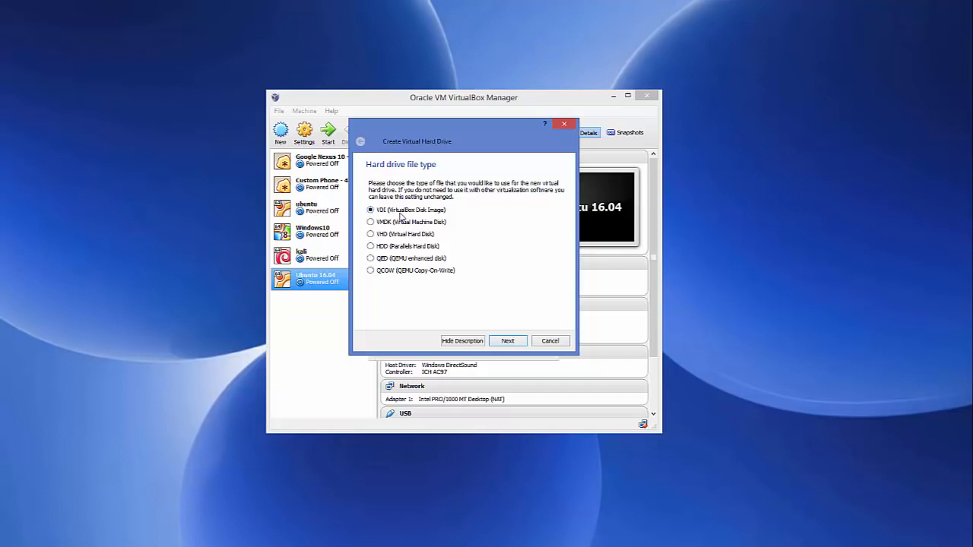
pyautogui.click(507, 344)
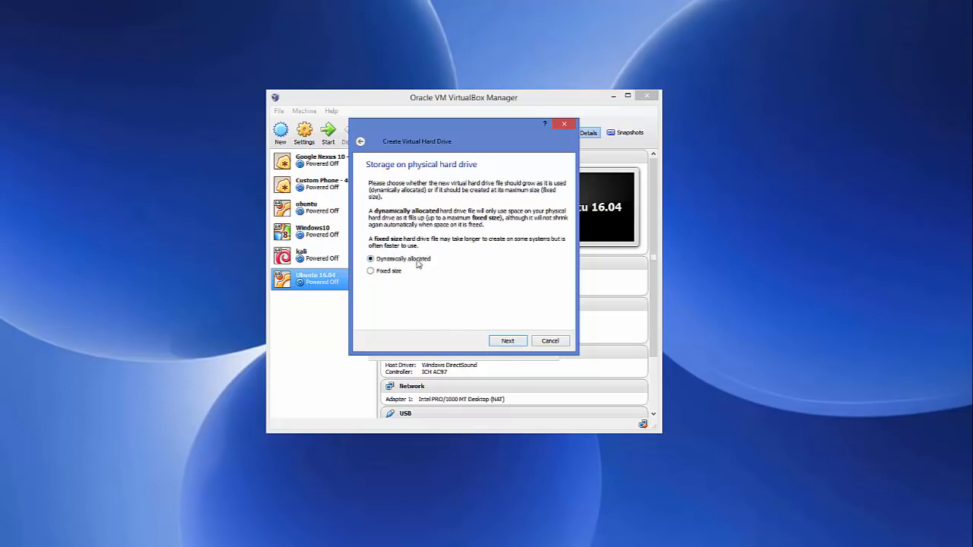
pyautogui.click(508, 343)
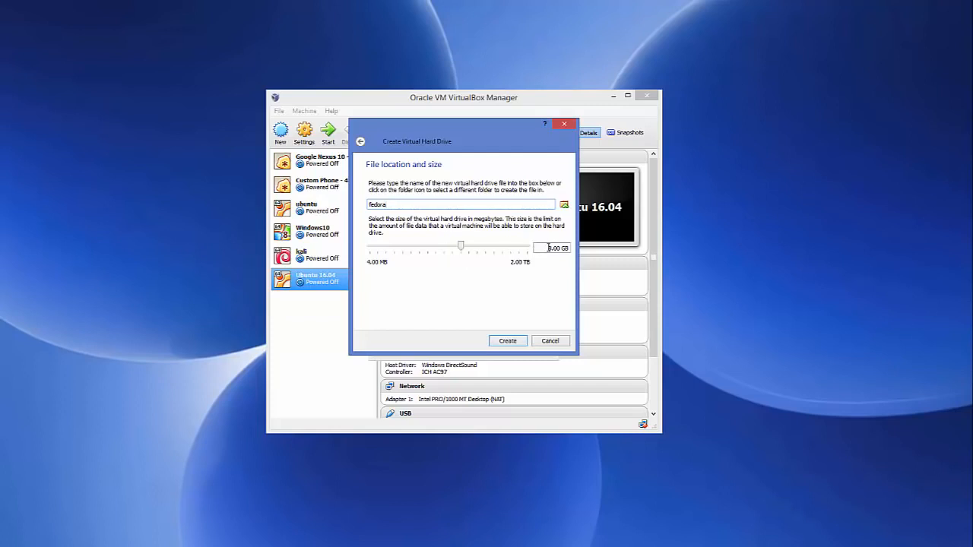
pyautogui.moveTo(548, 248); pyautogui.dragTo(554, 246)
pyautogui.moveTo(462, 245); pyautogui.dragTo(474, 250)
pyautogui.click(505, 342)
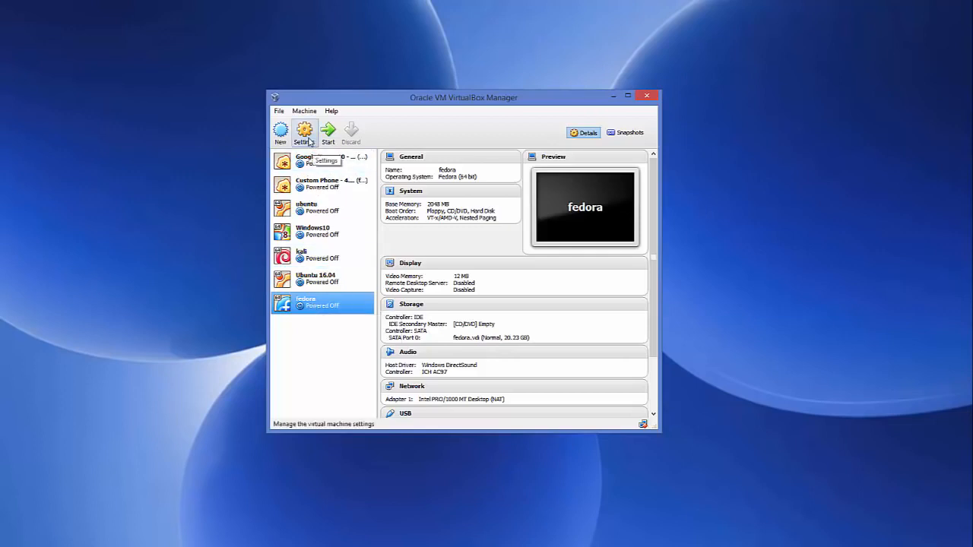
# - Open the settings of the fedora virtual machine and enlarge the settings window
pyautogui.rightClick(318, 309)
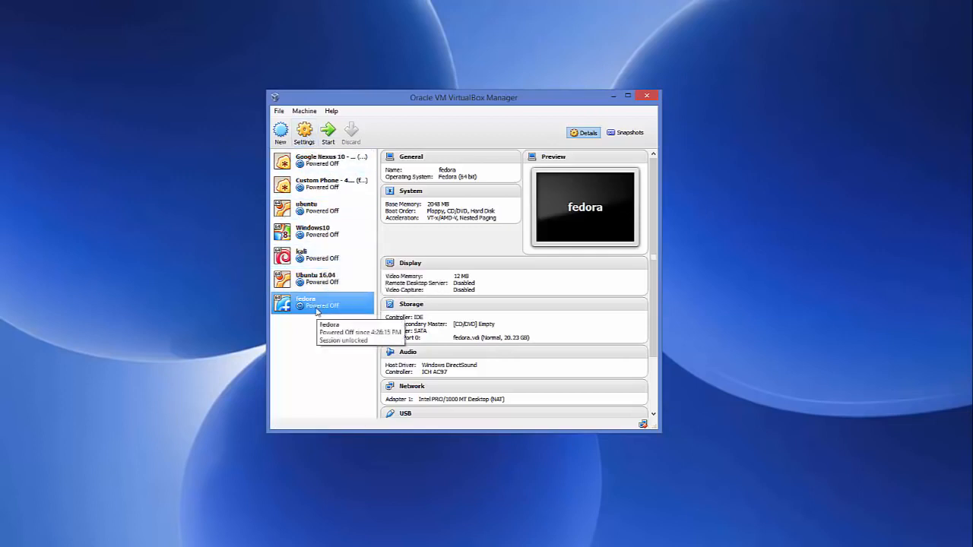
pyautogui.click(340, 315)
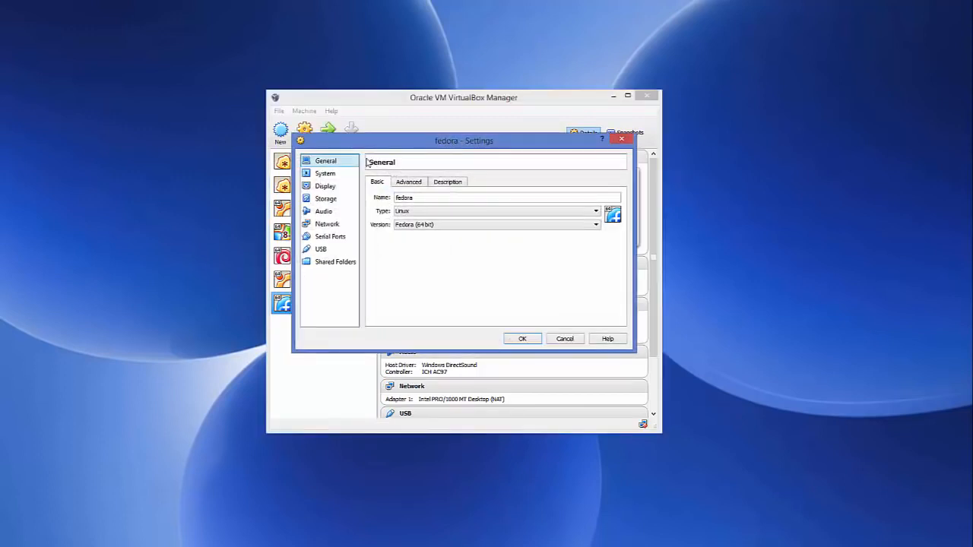
pyautogui.moveTo(385, 147); pyautogui.dragTo(398, 140)
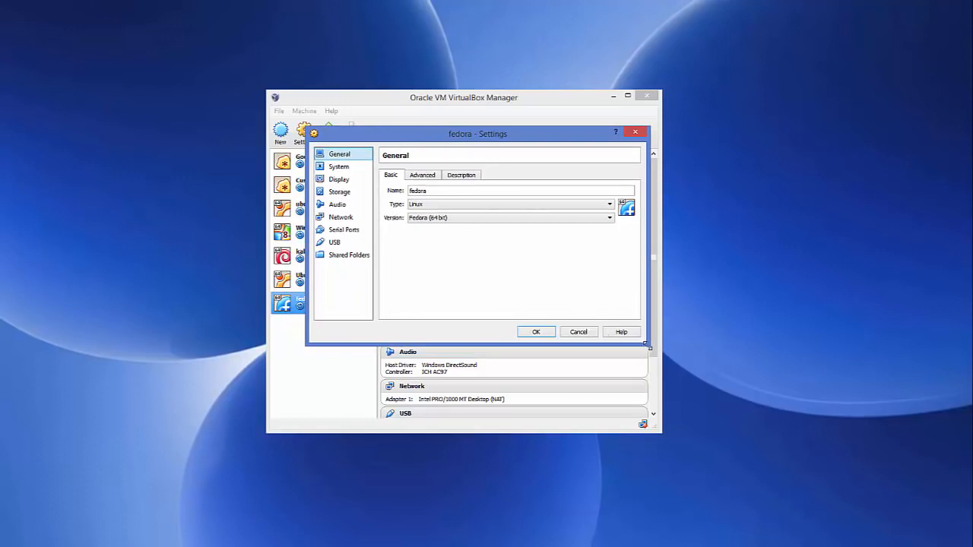
pyautogui.moveTo(648, 347); pyautogui.dragTo(675, 388)
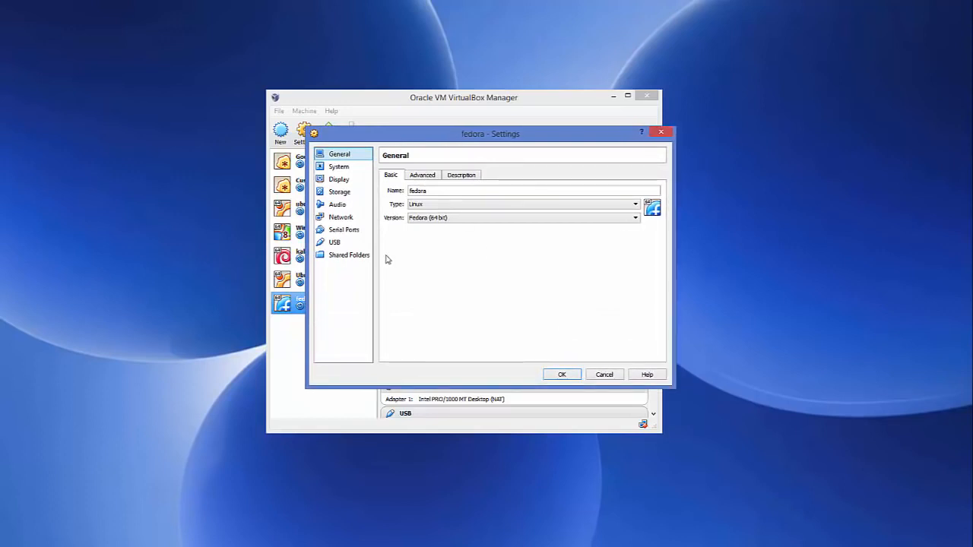
pyautogui.moveTo(307, 244); pyautogui.dragTo(263, 241)
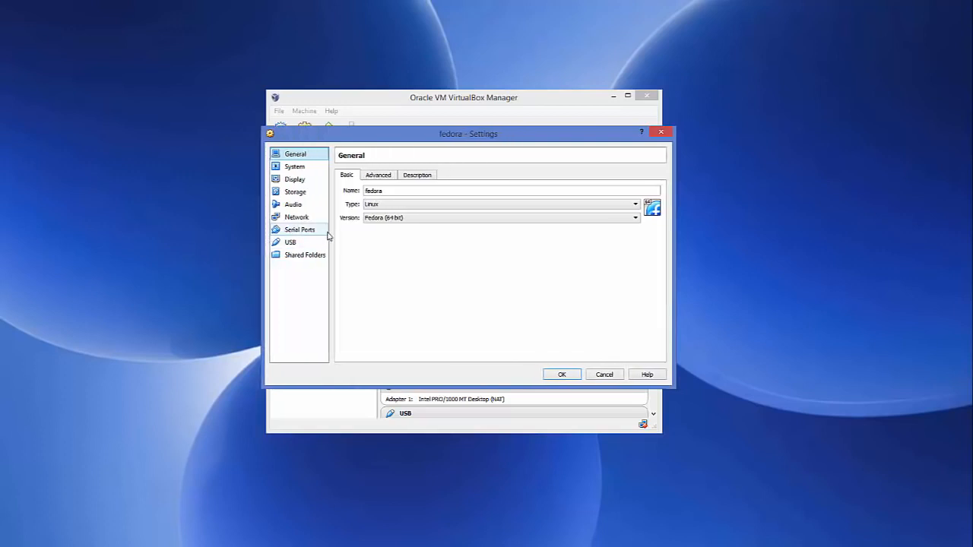
# - Set the fedora machine's processor count to 2 and view its hardware acceleration options
pyautogui.click(305, 169)
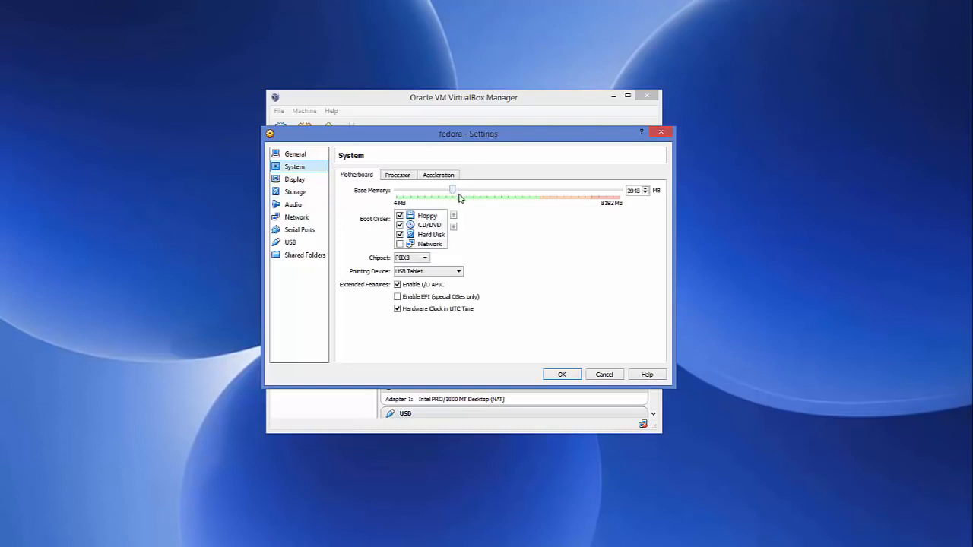
pyautogui.click(403, 178)
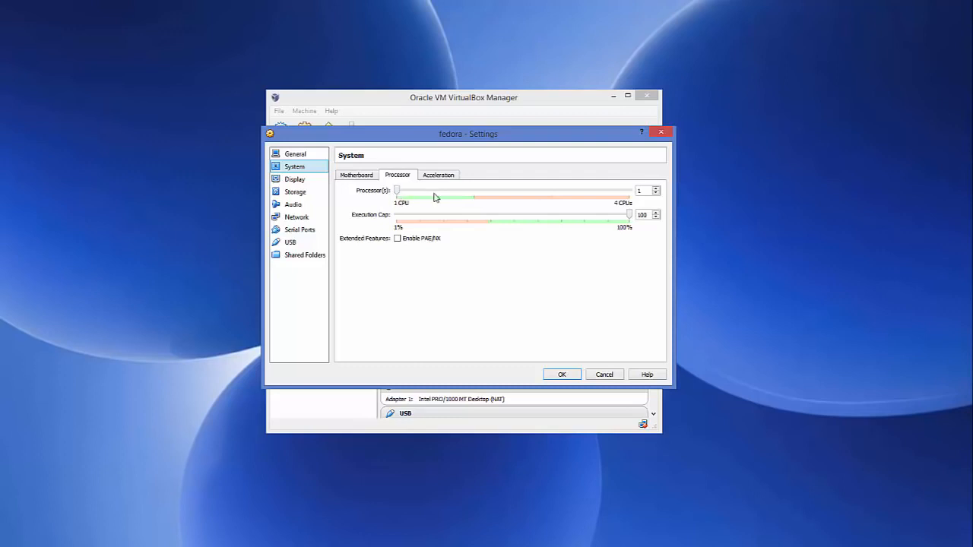
pyautogui.click(657, 189)
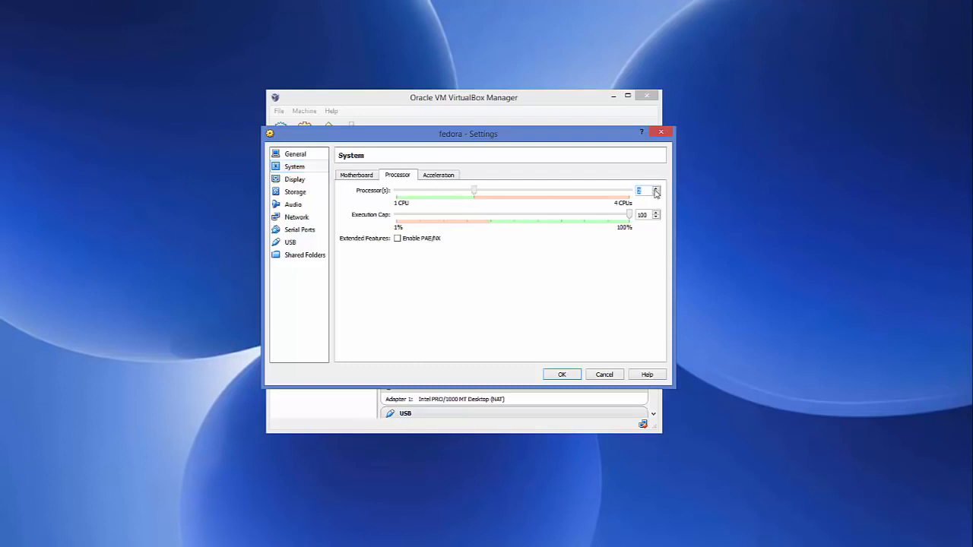
pyautogui.click(657, 189)
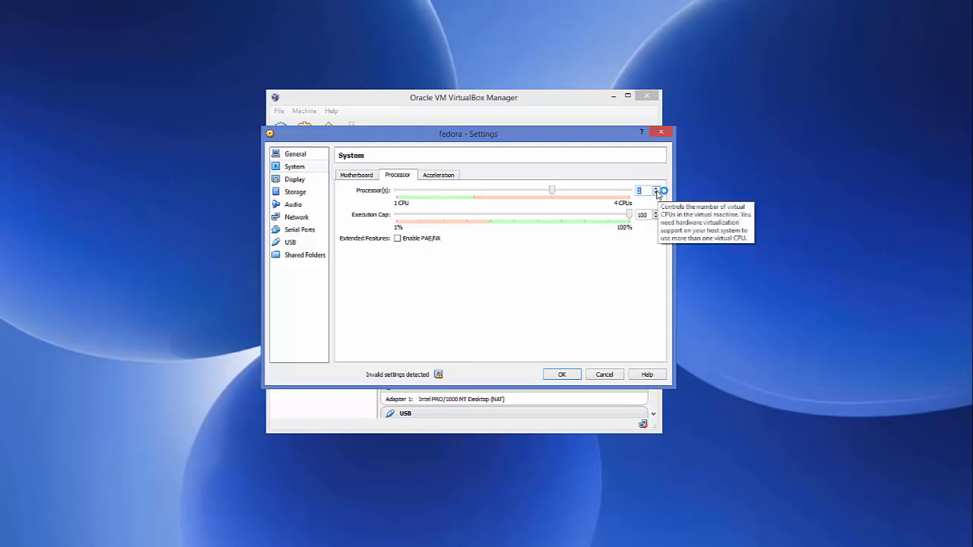
pyautogui.click(657, 193)
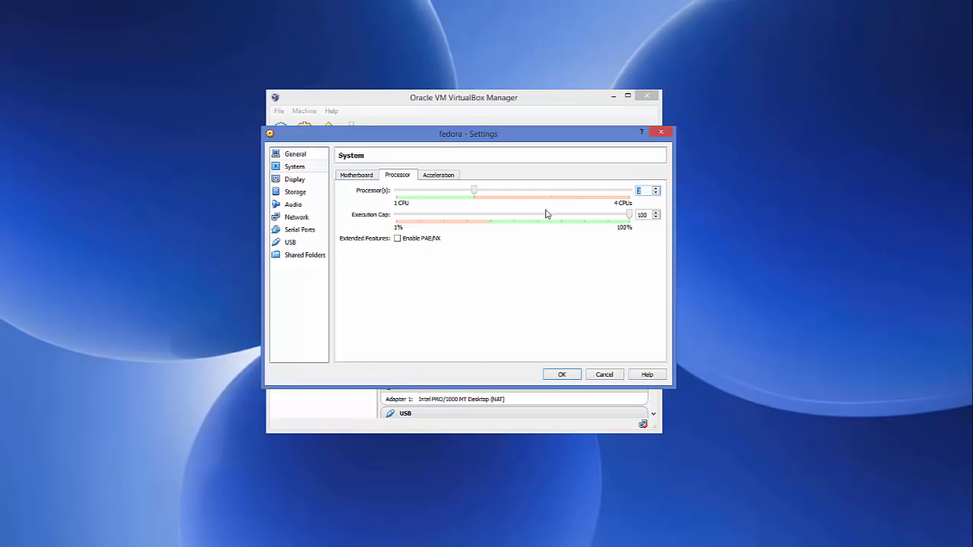
pyautogui.click(444, 177)
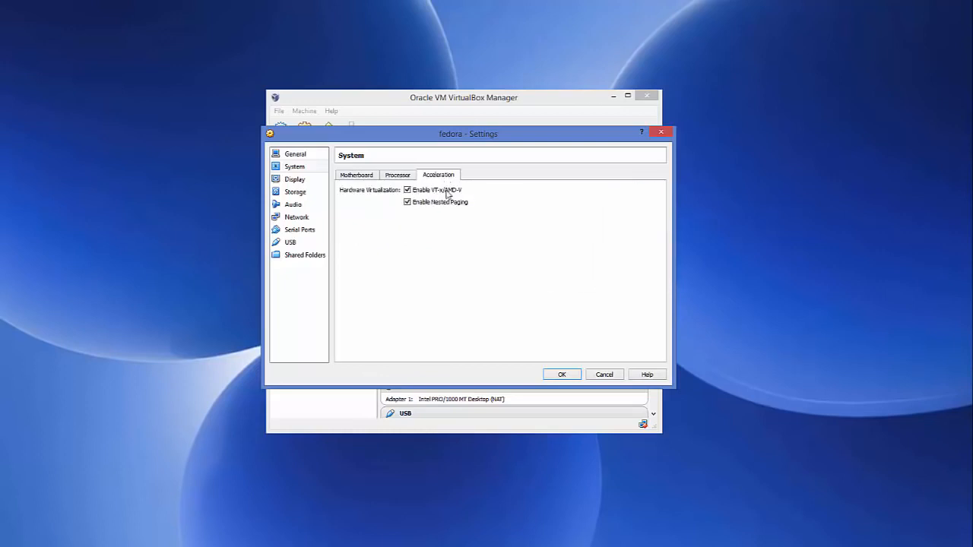
# - Start choosing a disk file for the empty IDE optical drive and copy the Fedora folder's path from File Explorer
pyautogui.click(303, 181)
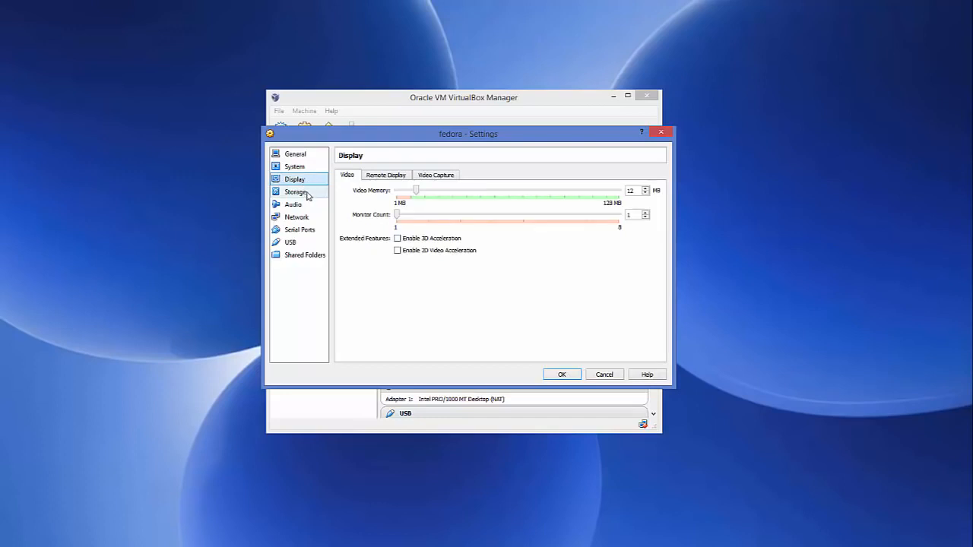
pyautogui.click(306, 196)
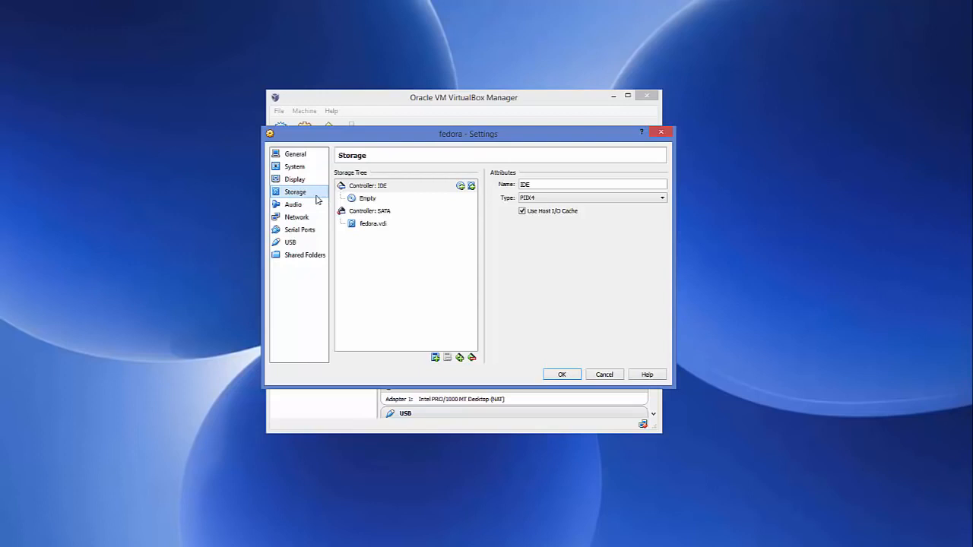
pyautogui.click(370, 201)
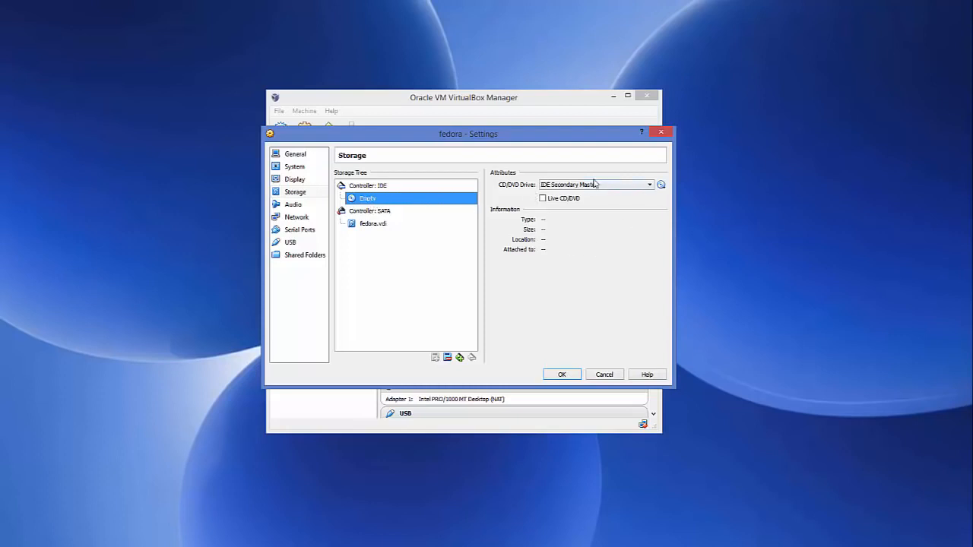
pyautogui.click(661, 185)
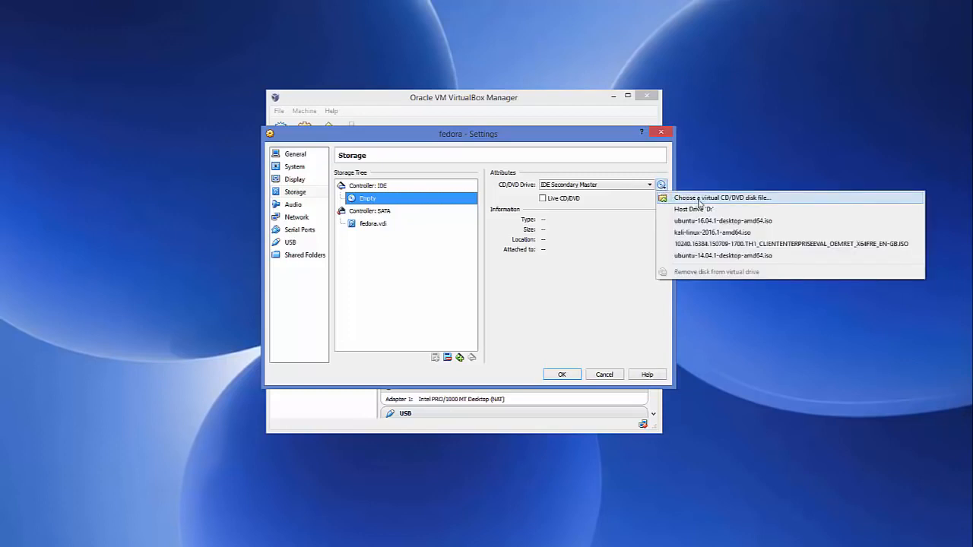
pyautogui.click(698, 198)
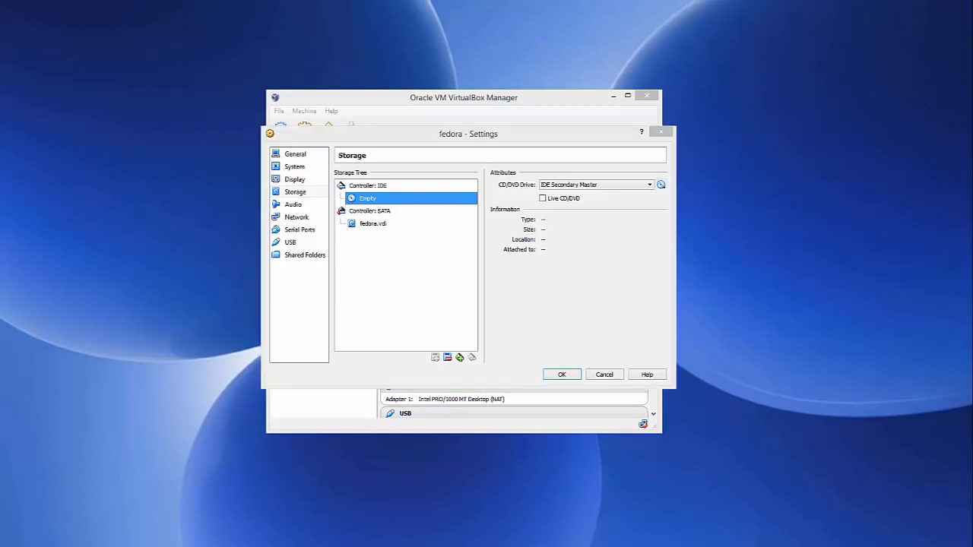
pyautogui.click(114, 526)
pyautogui.click(337, 121)
pyautogui.hotkey('ctrl', 'c')
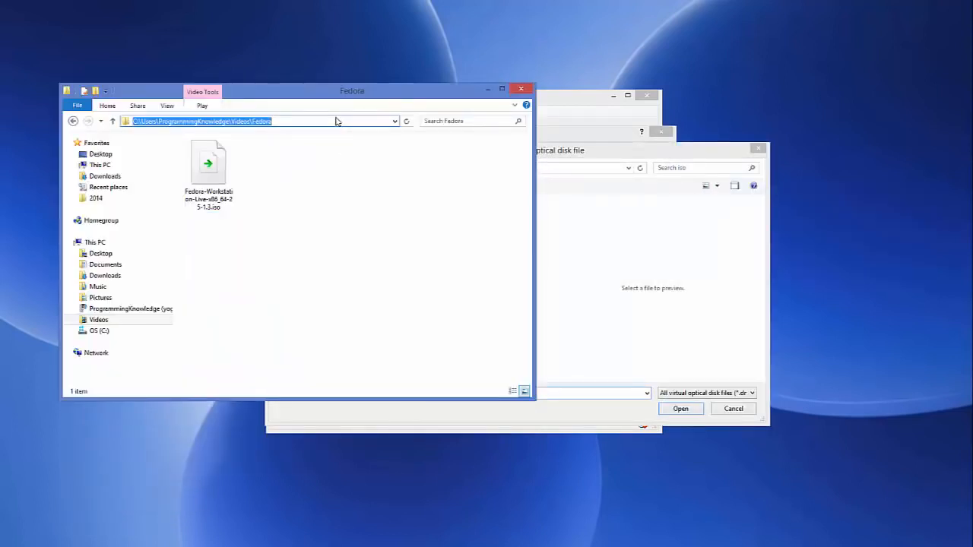
pyautogui.click(485, 90)
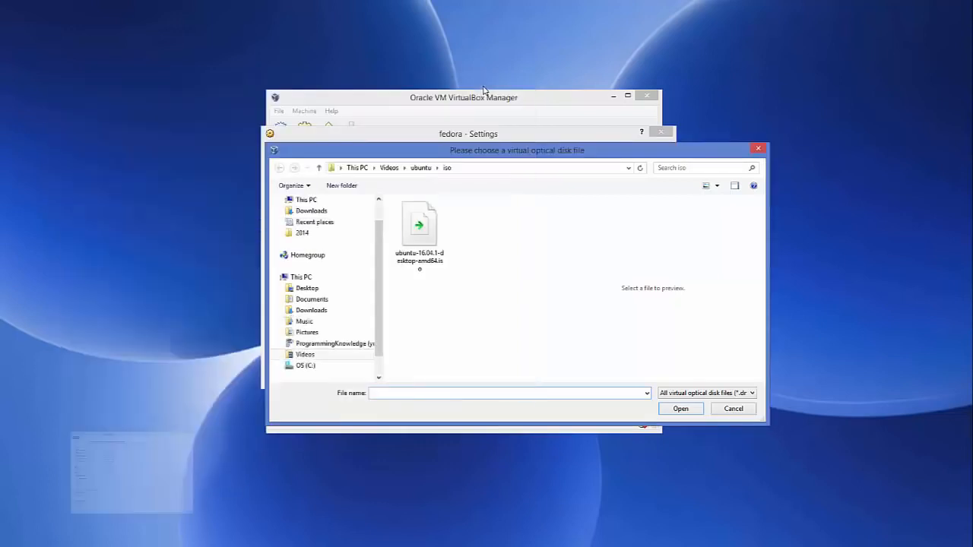
# - Go to the copied Fedora folder path and load Fedora-Workstation-Live-x86_64-25-1.3.iso into the optical drive
pyautogui.click(493, 170)
pyautogui.hotkey('ctrl', 'v')
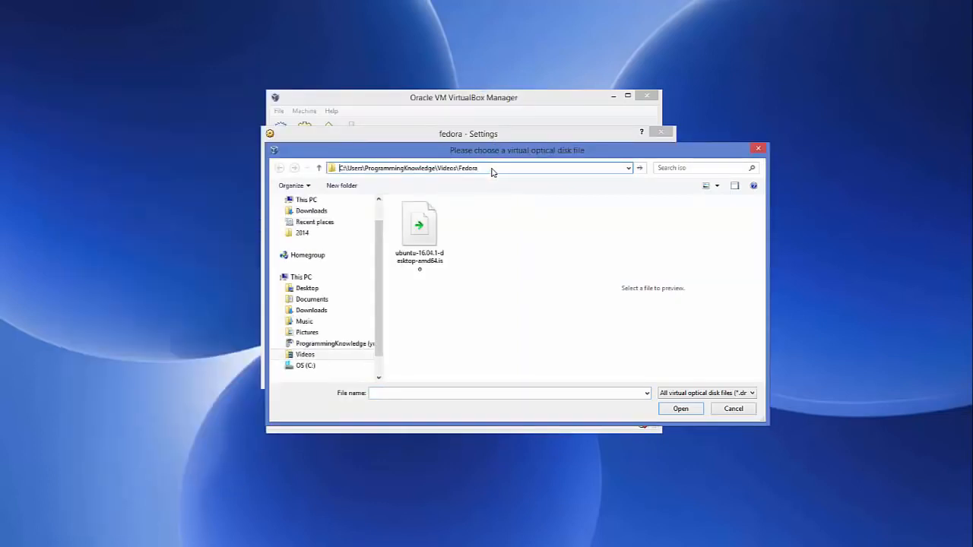
pyautogui.press('Return')
pyautogui.click(430, 257)
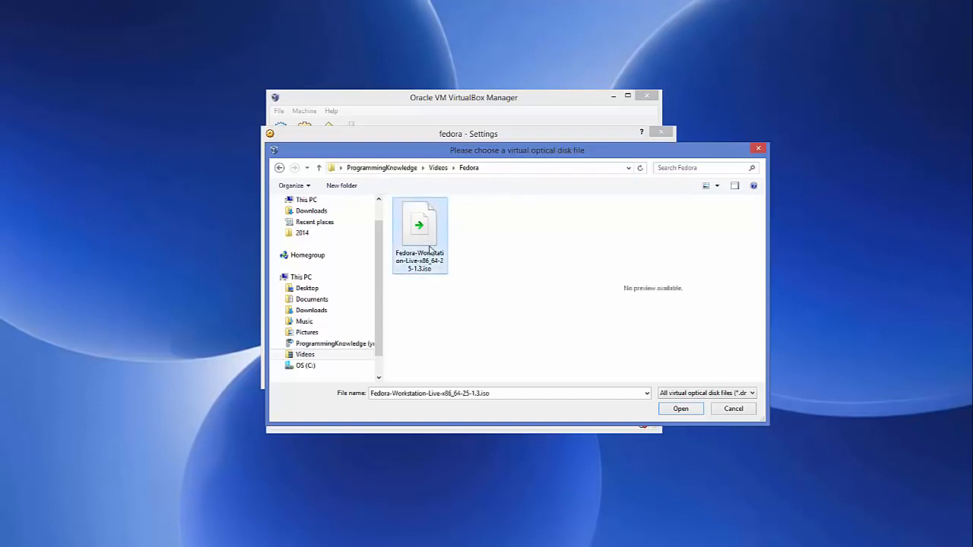
pyautogui.click(678, 411)
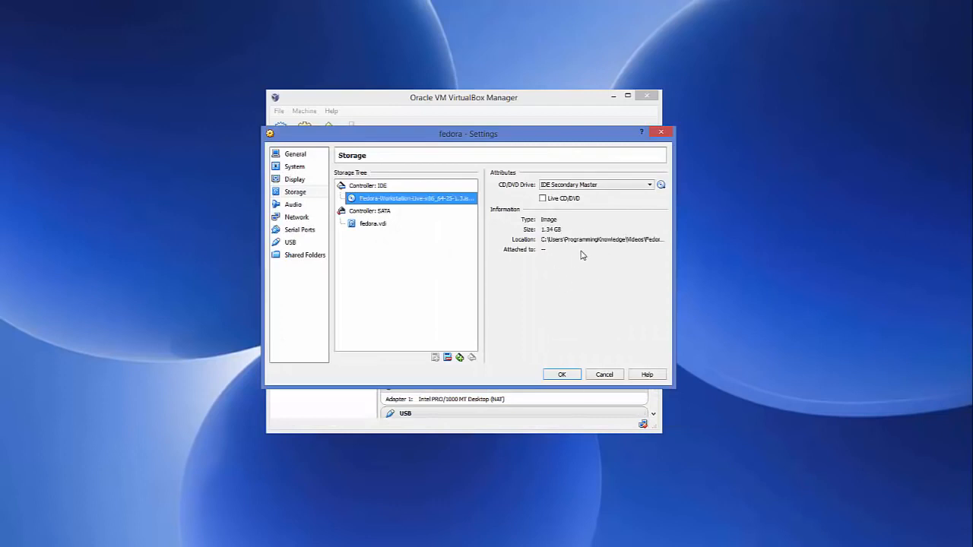
# - Set the fedora machine's Shared Clipboard and Drag'n'Drop to Bidirectional and save the settings
pyautogui.click(308, 156)
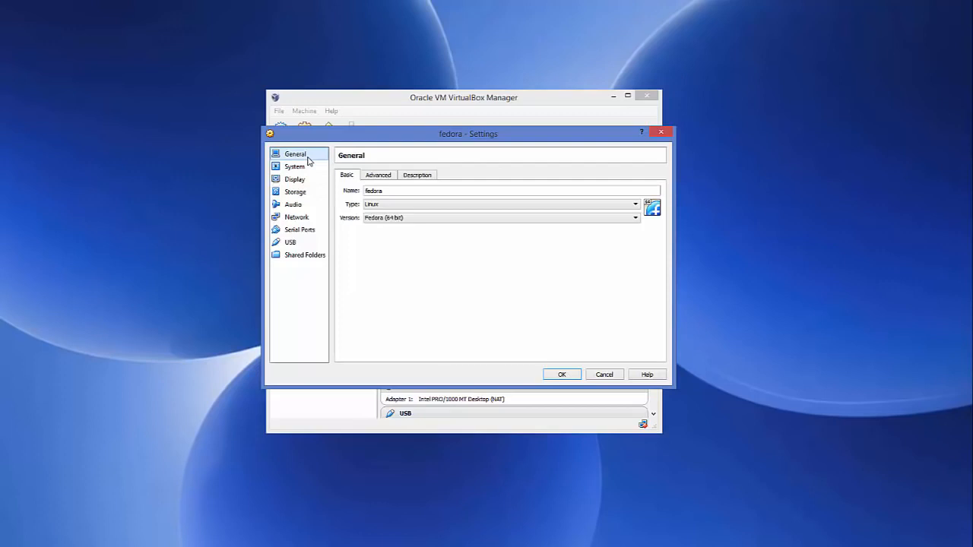
pyautogui.click(370, 178)
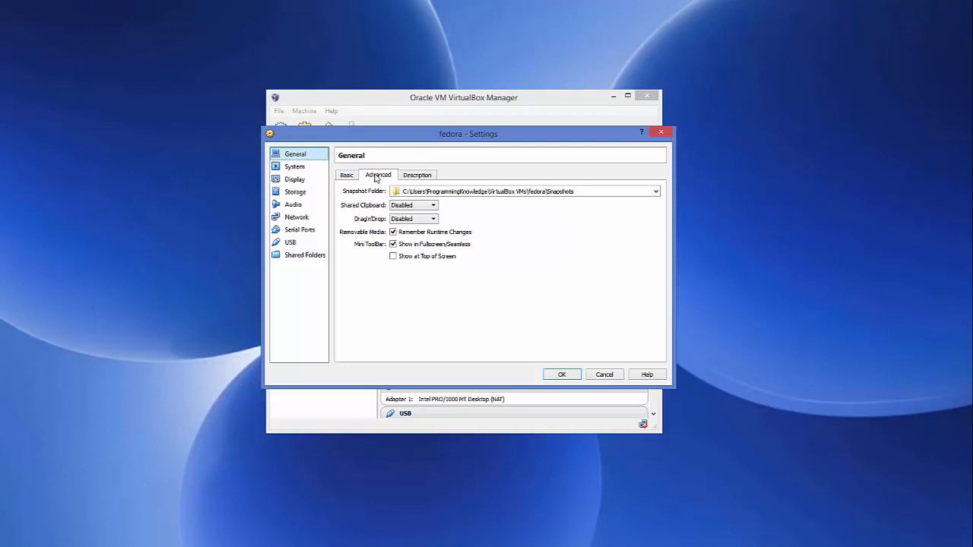
pyautogui.click(411, 205)
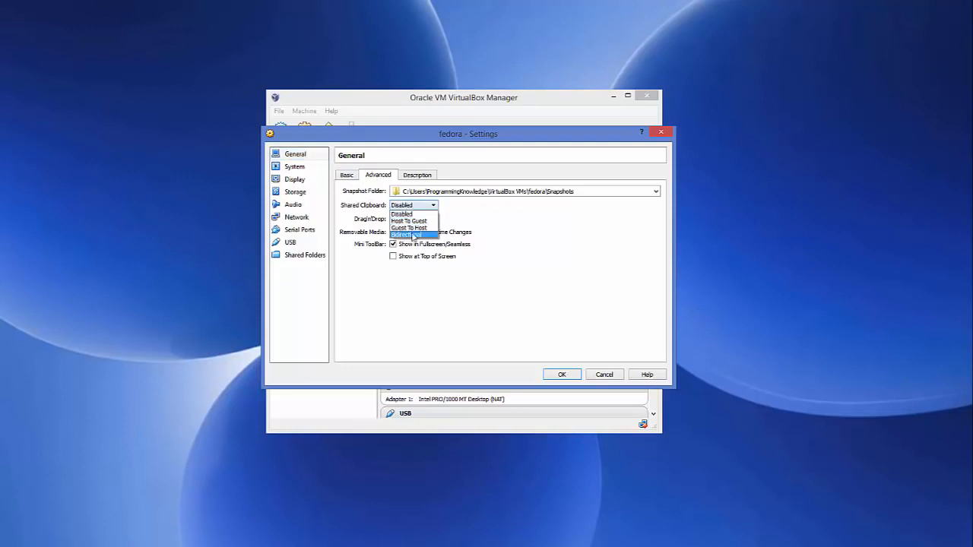
pyautogui.click(409, 235)
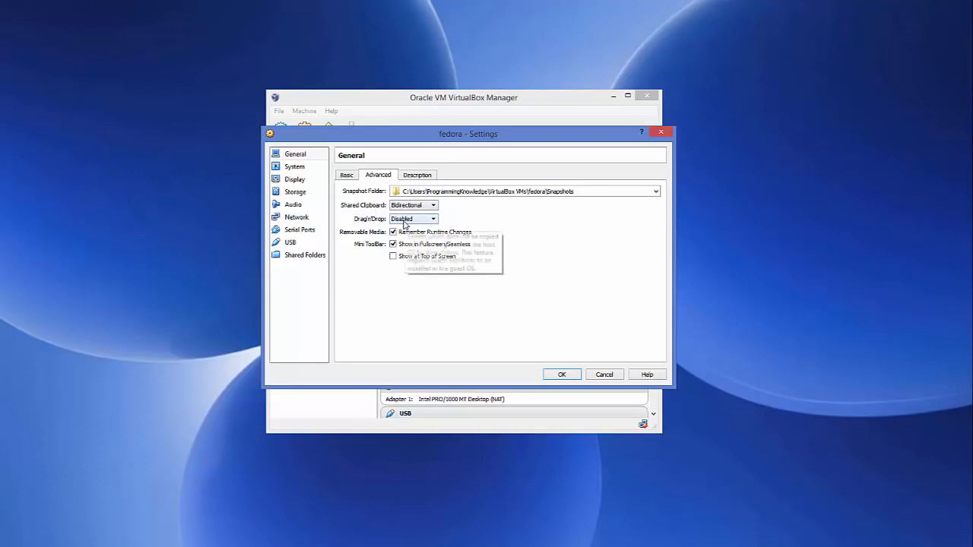
pyautogui.click(411, 219)
pyautogui.click(404, 249)
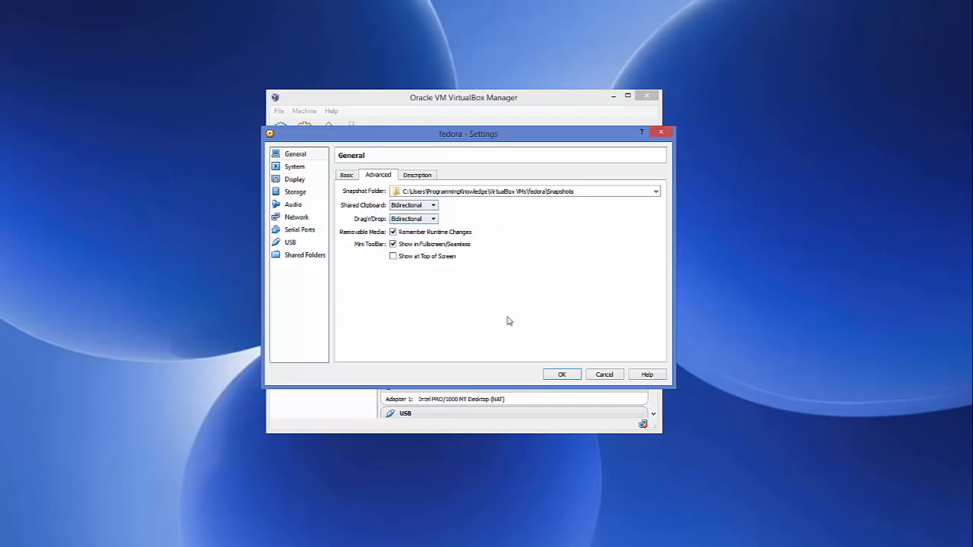
pyautogui.click(559, 374)
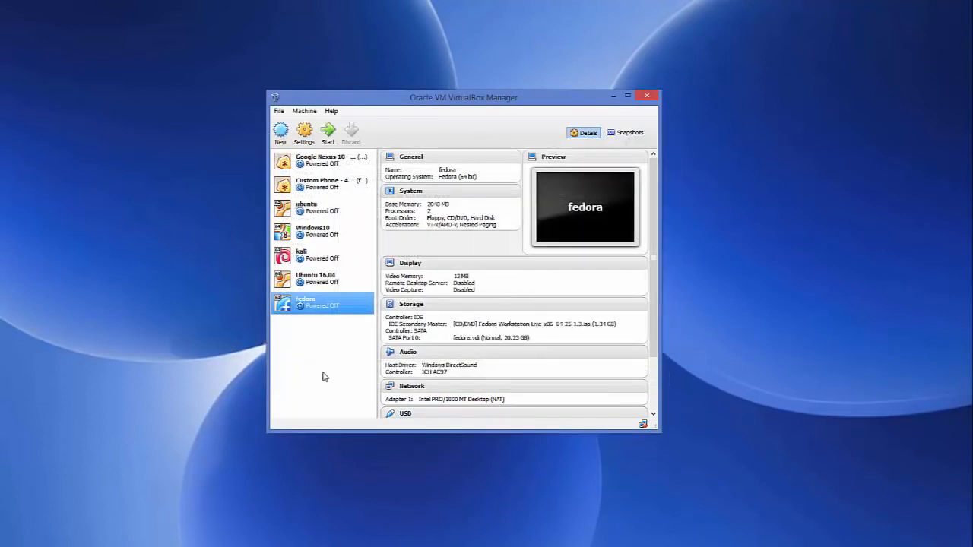
# - Start the fedora virtual machine and boot the highlighted Fedora-Workstation-Live 25 entry, declining mouse capture
pyautogui.click(328, 134)
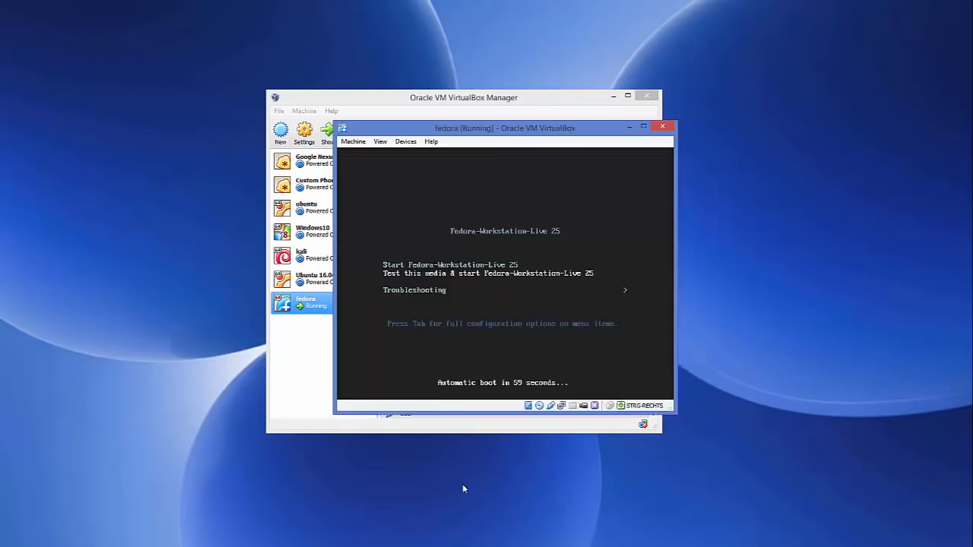
pyautogui.click(531, 292)
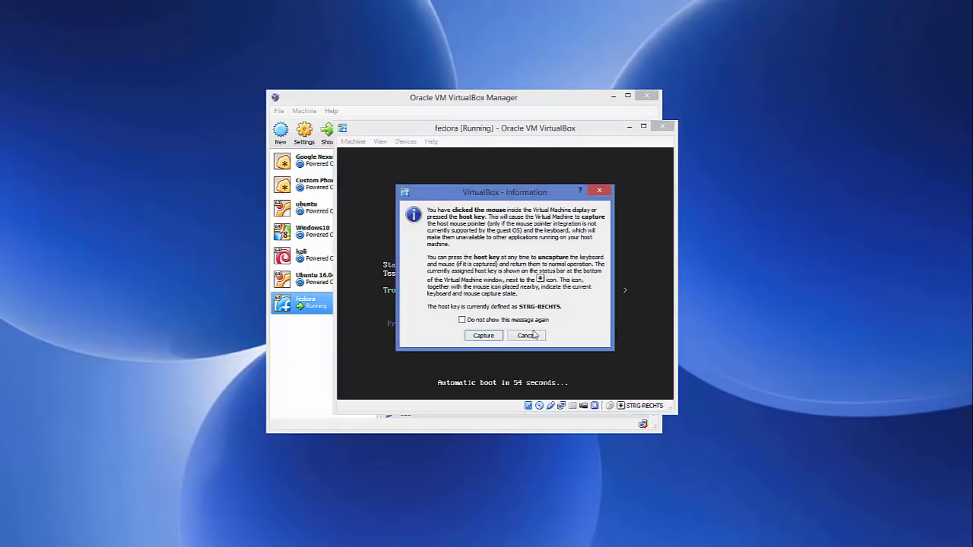
pyautogui.click(535, 335)
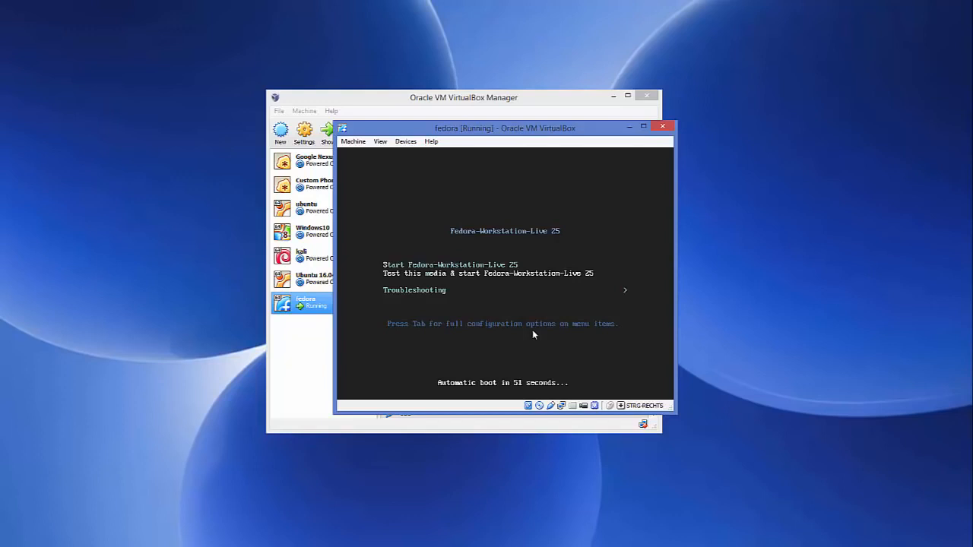
pyautogui.press('Return')
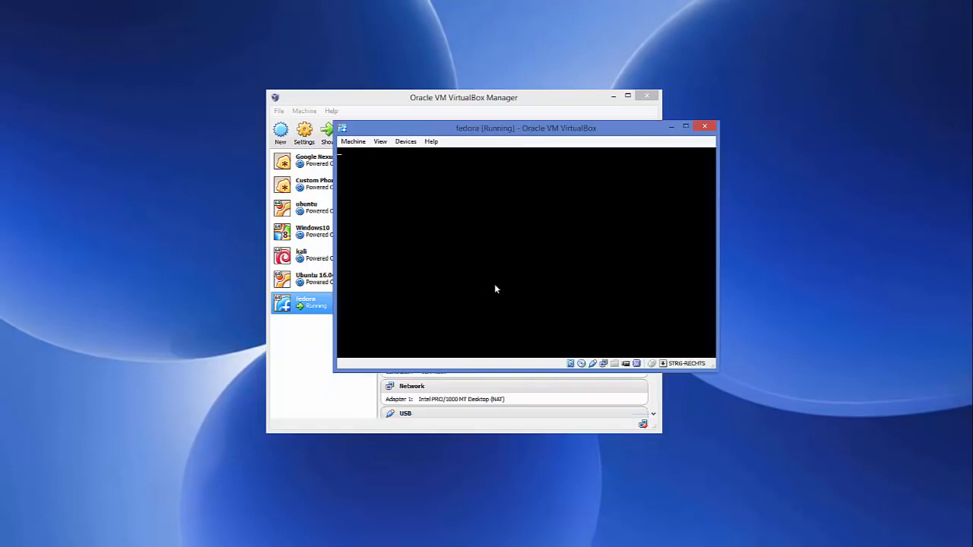
# - Log in as Live System User and launch the Install to Hard Drive installer
pyautogui.moveTo(515, 137); pyautogui.dragTo(465, 142)
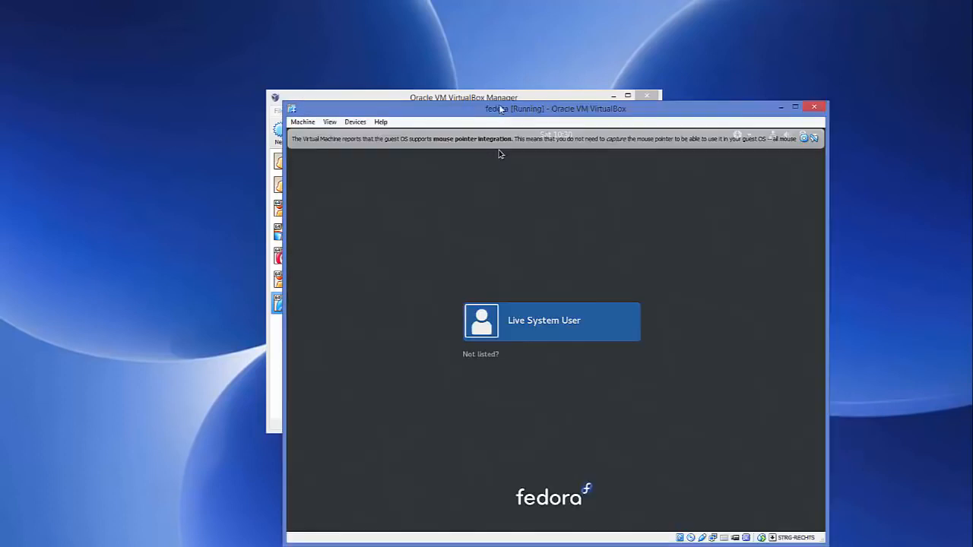
pyautogui.moveTo(500, 108); pyautogui.dragTo(466, 61)
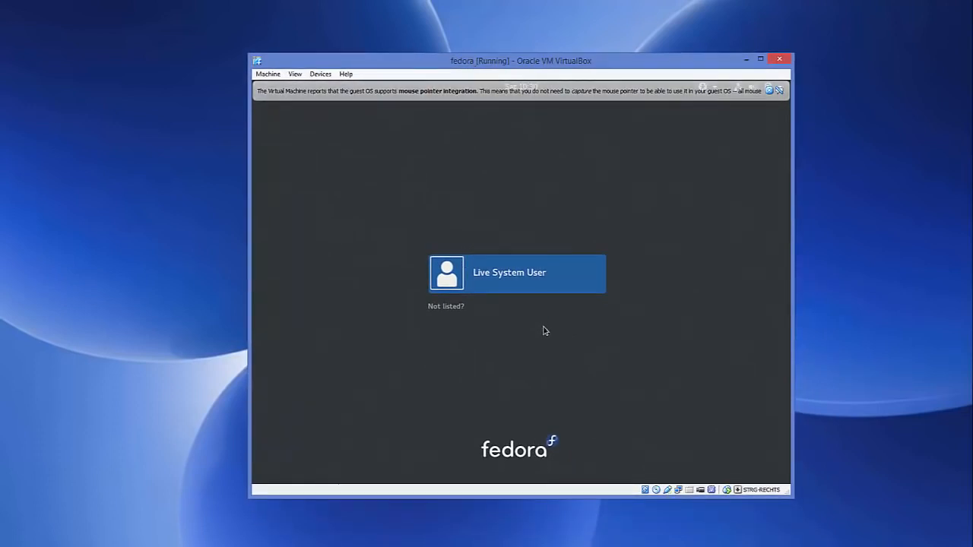
pyautogui.click(570, 282)
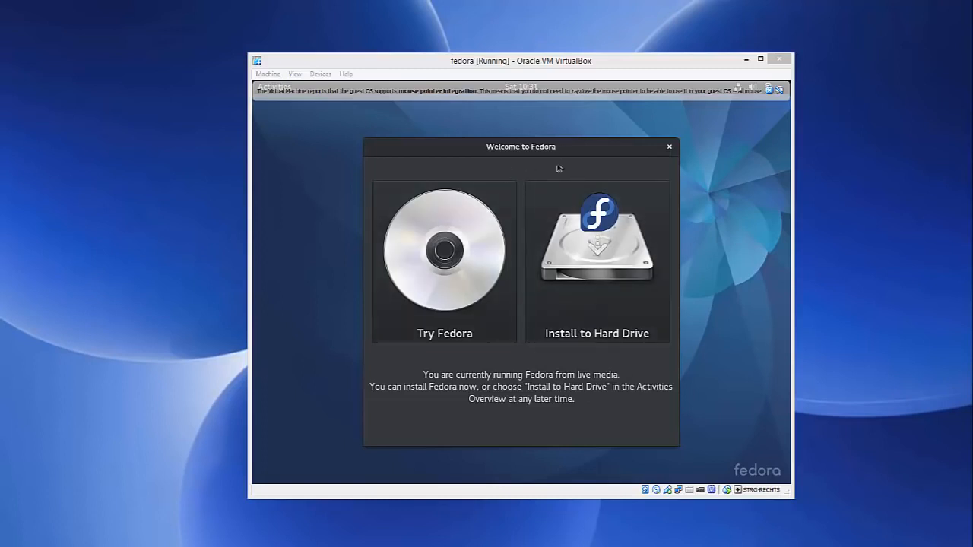
pyautogui.click(600, 258)
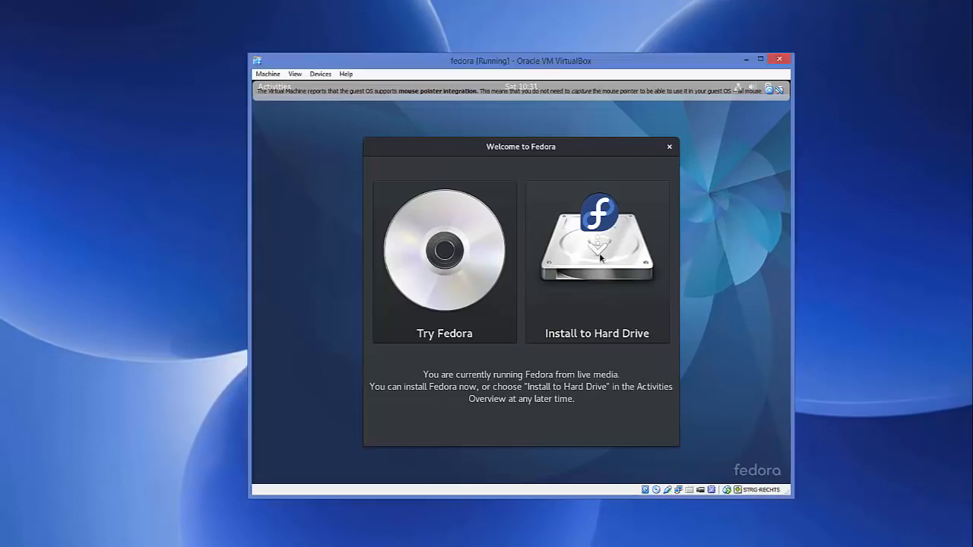
pyautogui.click(601, 258)
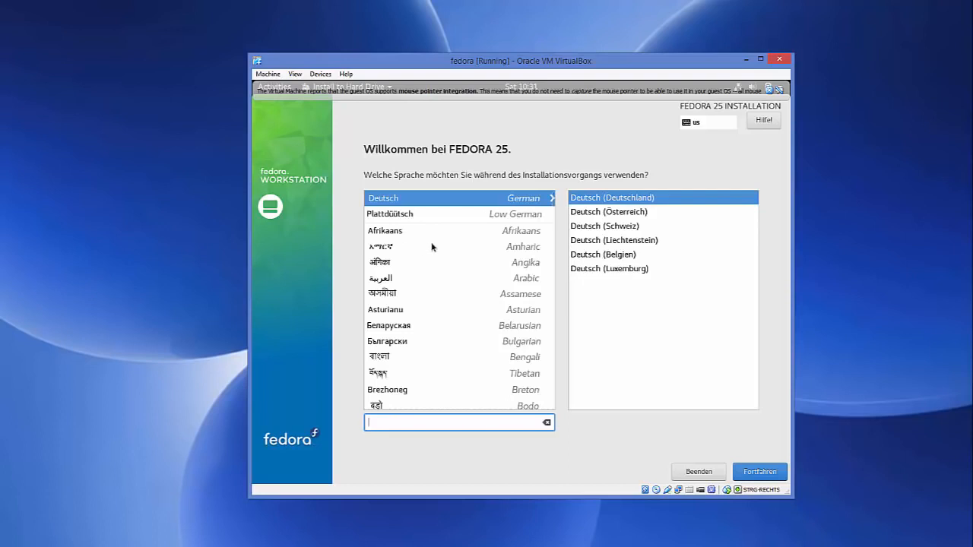
# - Choose English (United States) as the installation language and continue to the installation summary
pyautogui.click(408, 248)
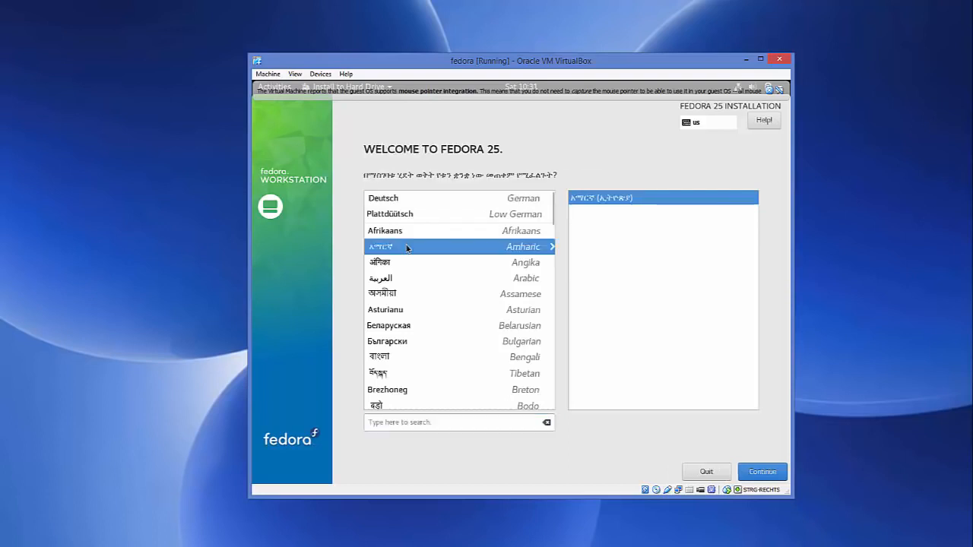
pyautogui.click(402, 260)
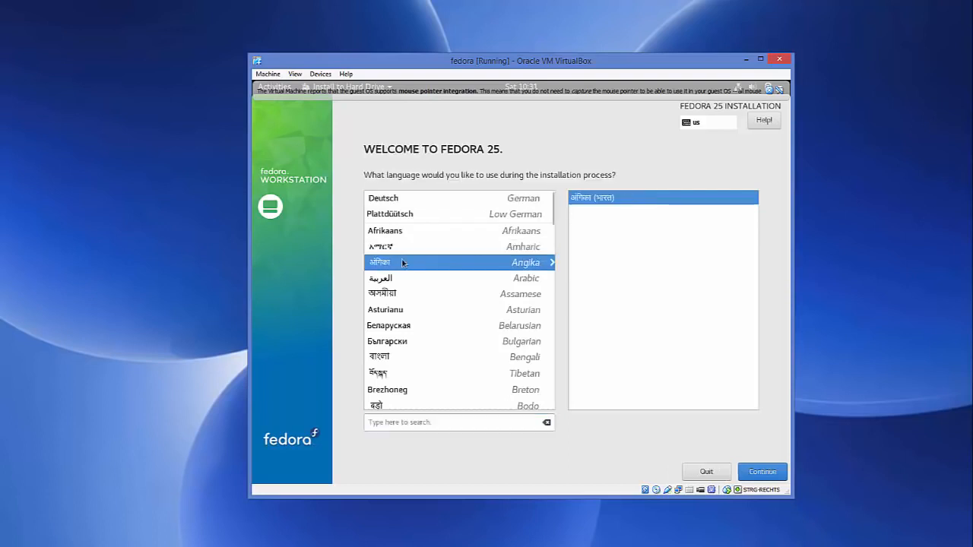
pyautogui.scroll(-3, 402, 262)
pyautogui.scroll(-6, 403, 262)
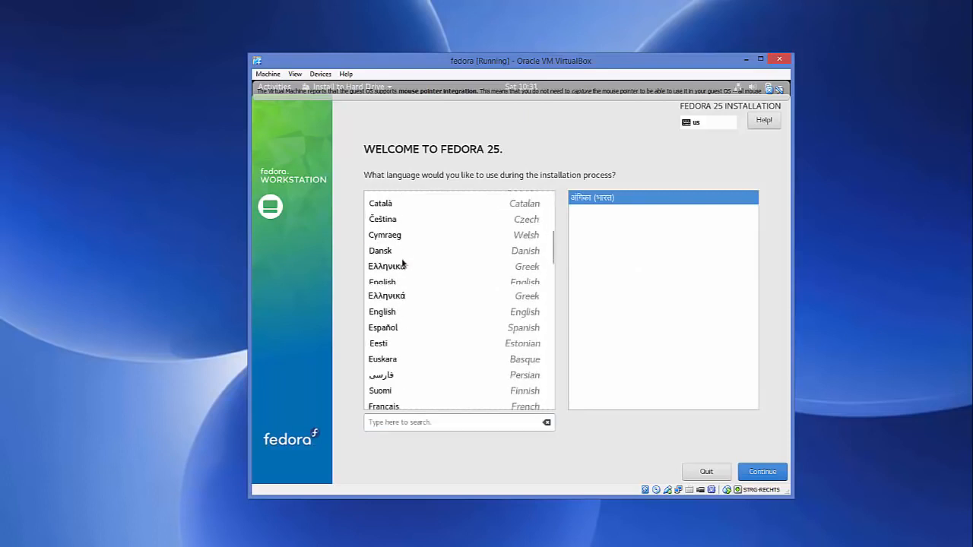
pyautogui.scroll(2, 402, 260)
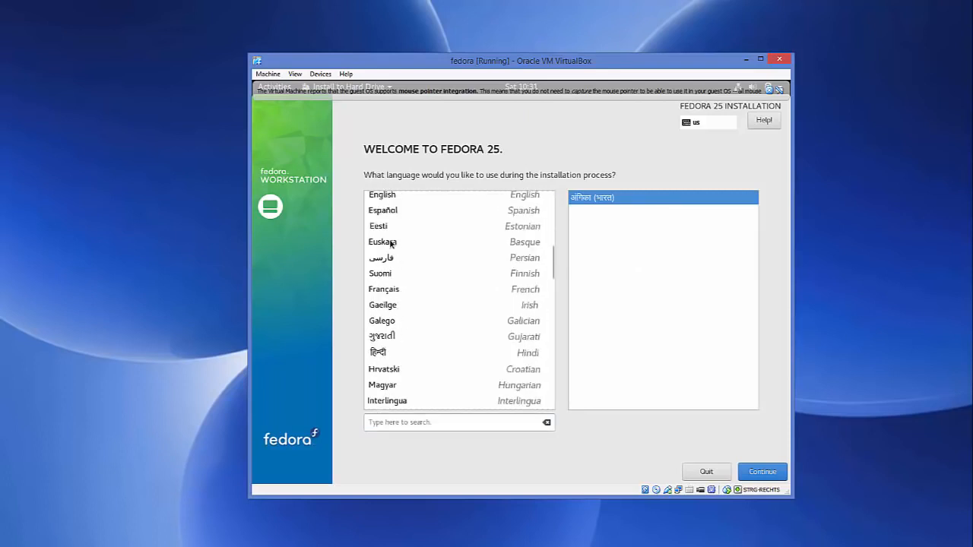
pyautogui.click(392, 228)
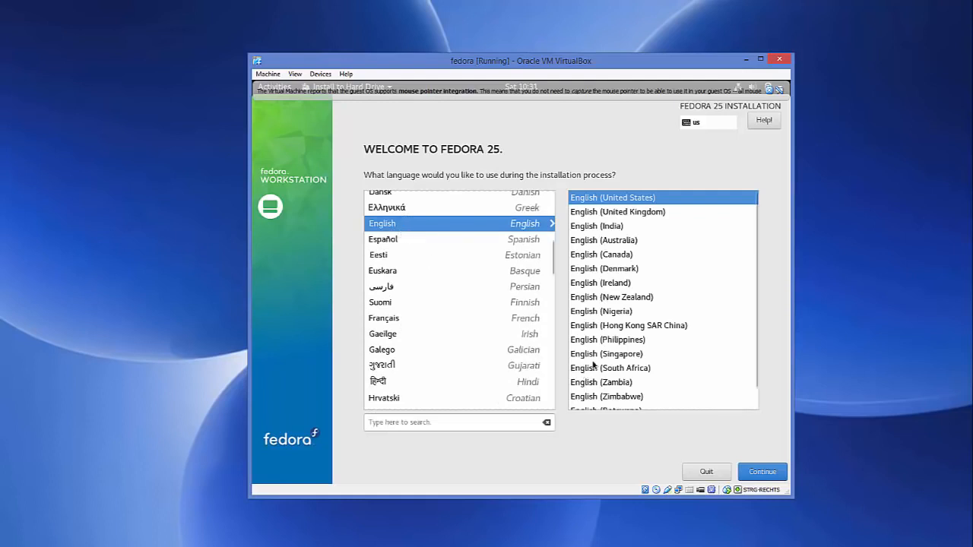
pyautogui.click(761, 475)
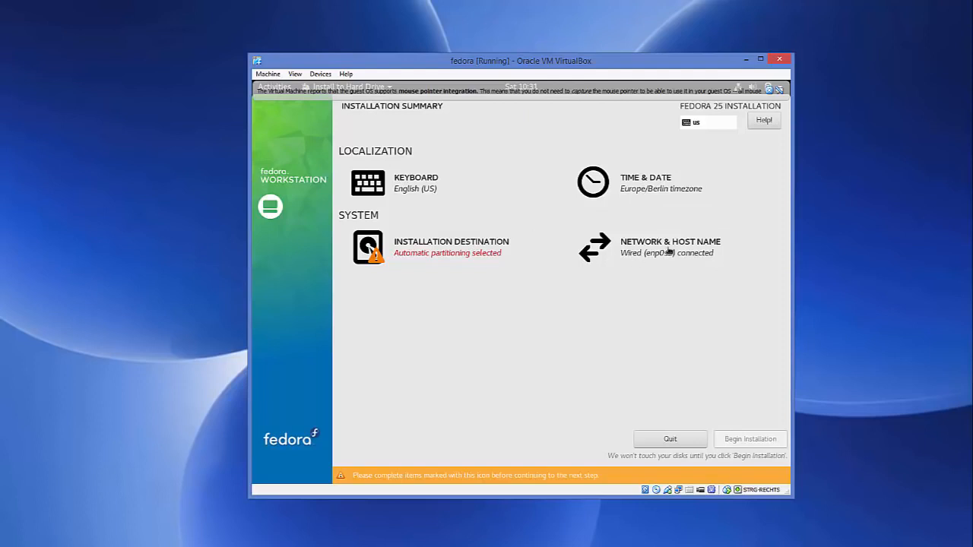
# - Add the German keyboard layout below English (US) and return to the installation summary
pyautogui.click(408, 184)
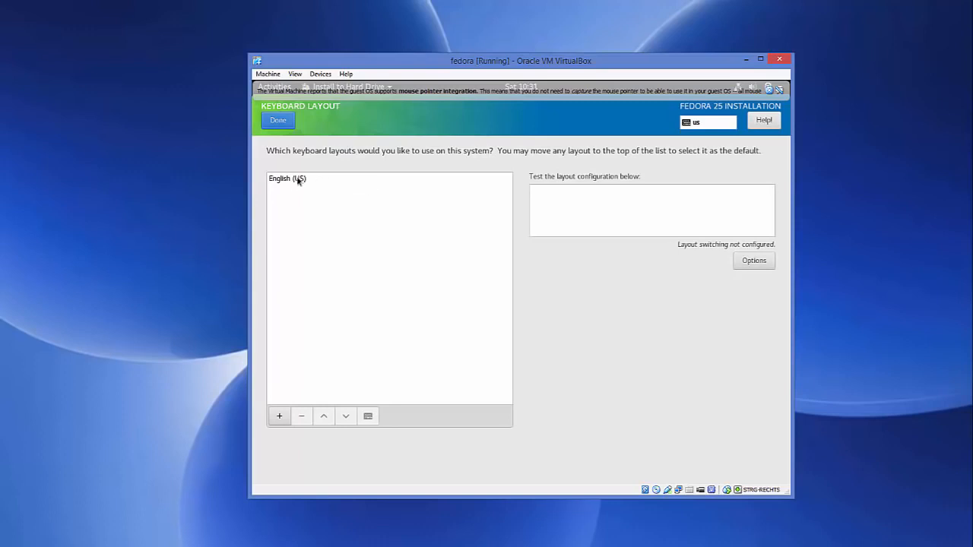
pyautogui.click(279, 417)
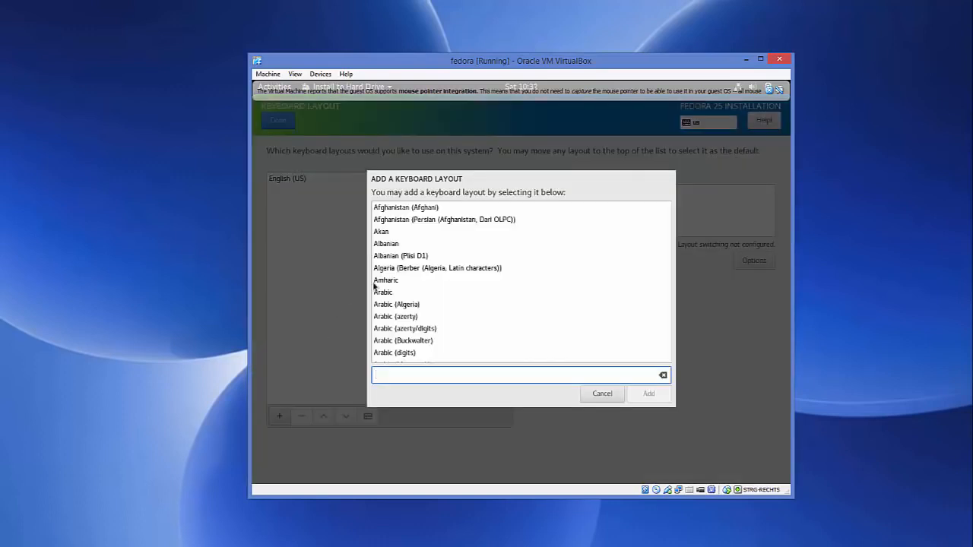
pyautogui.click(403, 281)
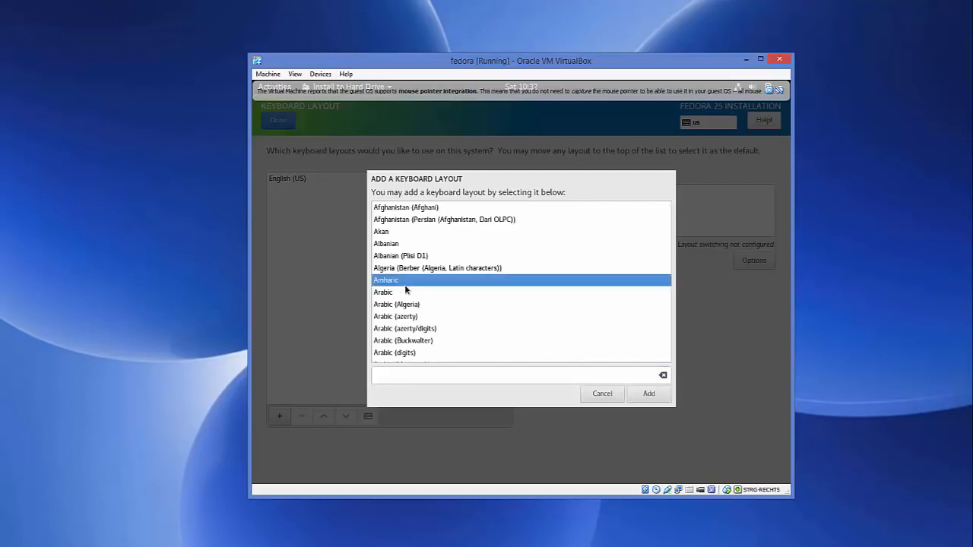
pyautogui.click(394, 293)
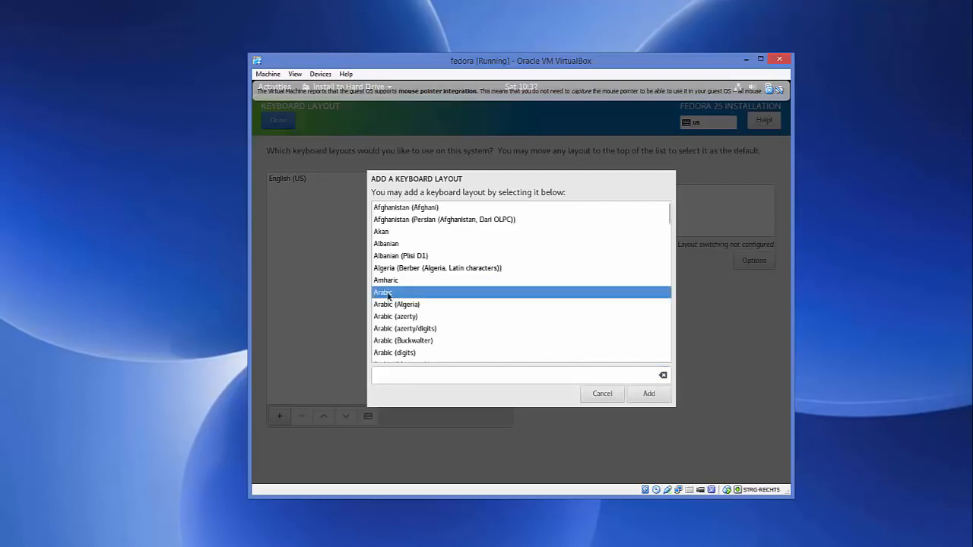
pyautogui.scroll(-10, 392, 295)
pyautogui.scroll(-4, 388, 296)
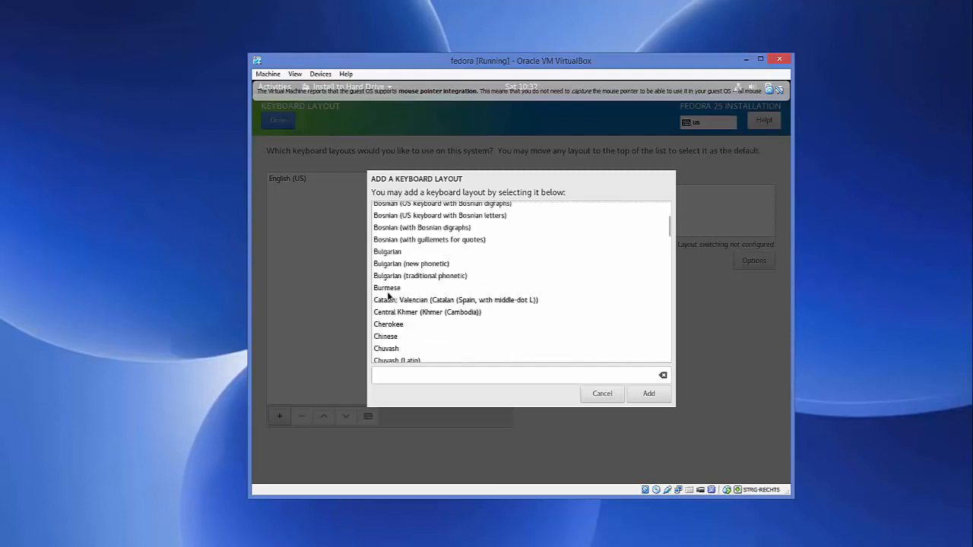
pyautogui.scroll(-15, 389, 296)
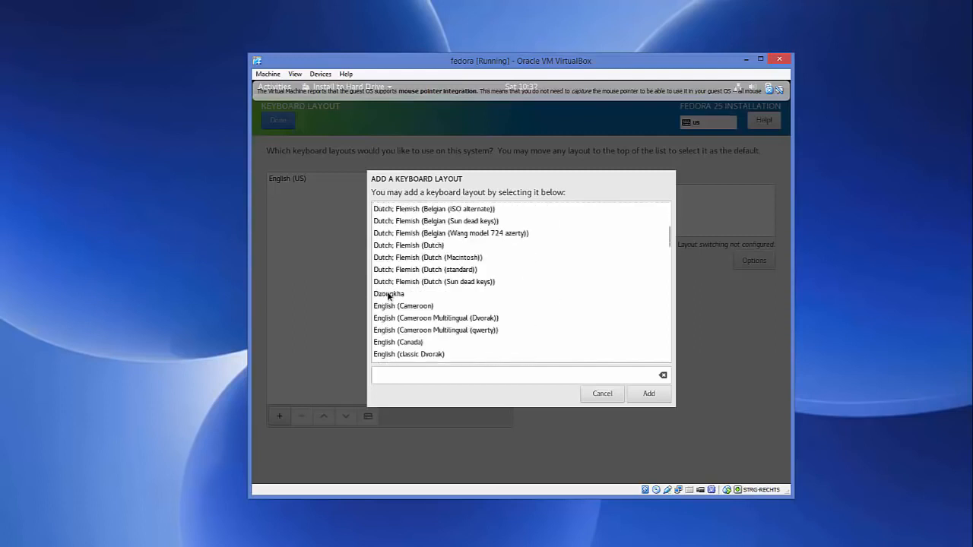
pyautogui.scroll(4, 388, 296)
pyautogui.scroll(-5, 389, 296)
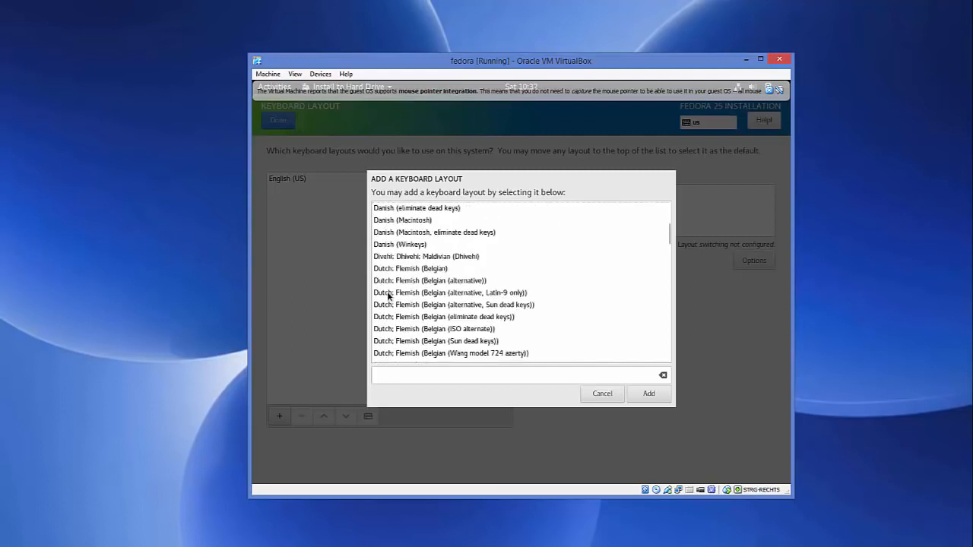
pyautogui.scroll(-20, 388, 296)
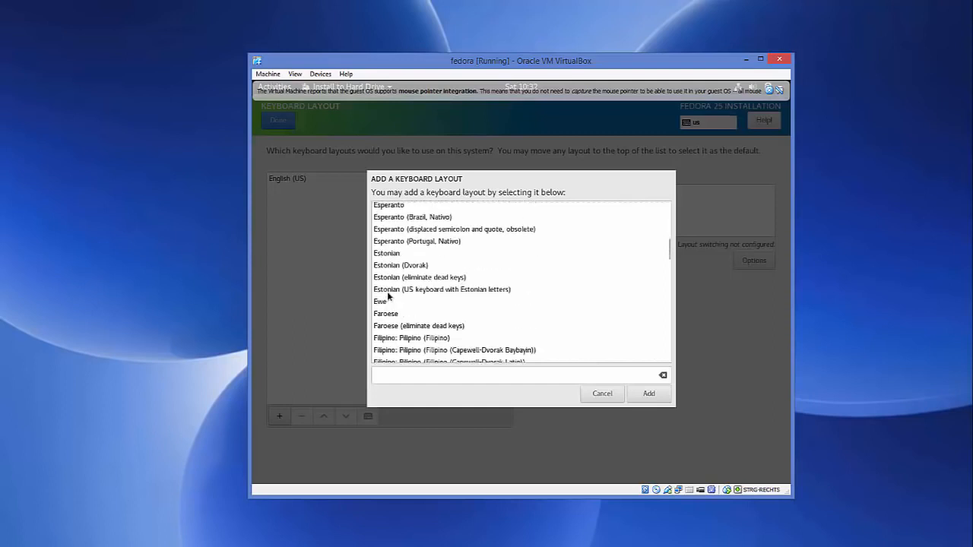
pyautogui.scroll(-3, 388, 296)
pyautogui.scroll(8, 388, 296)
pyautogui.scroll(-10, 388, 296)
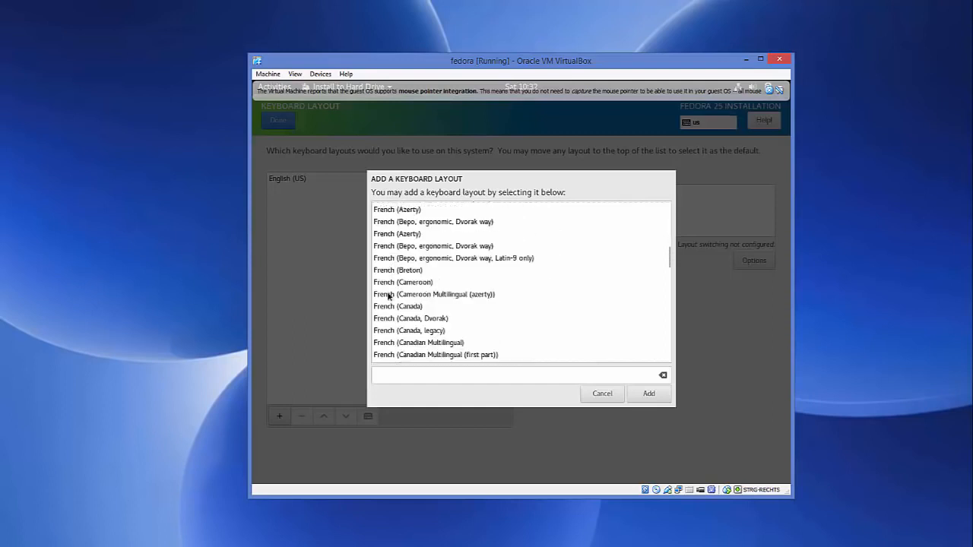
pyautogui.scroll(-4, 388, 296)
pyautogui.scroll(-2, 389, 296)
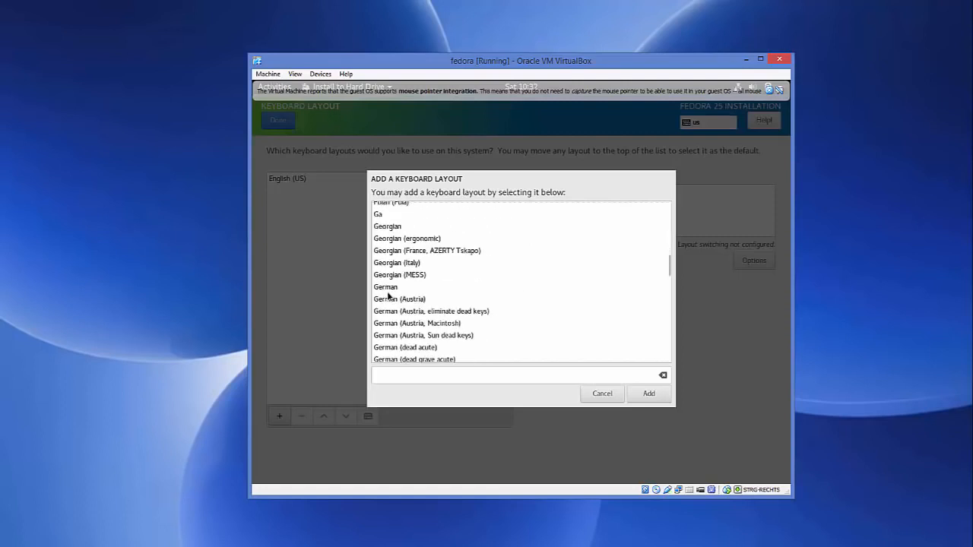
pyautogui.click(391, 289)
pyautogui.click(648, 394)
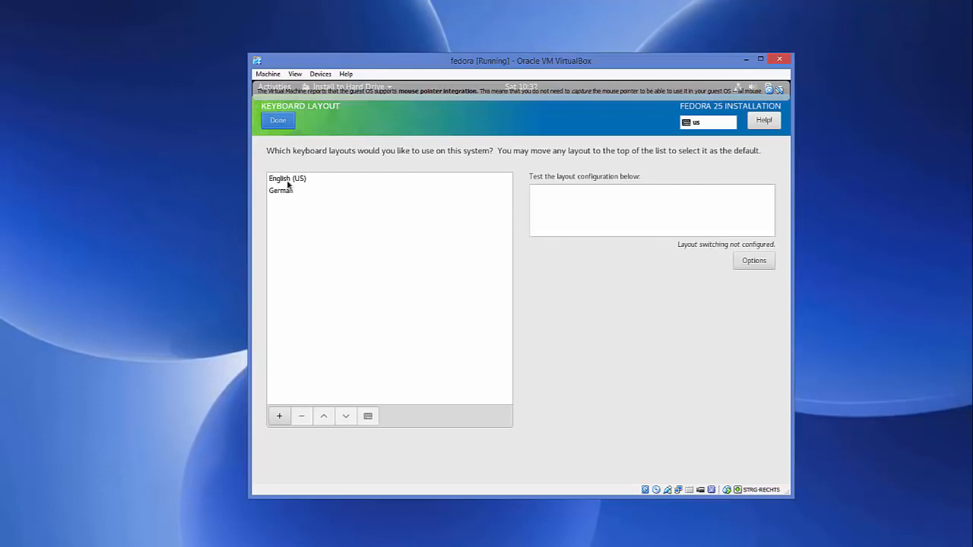
pyautogui.click(290, 181)
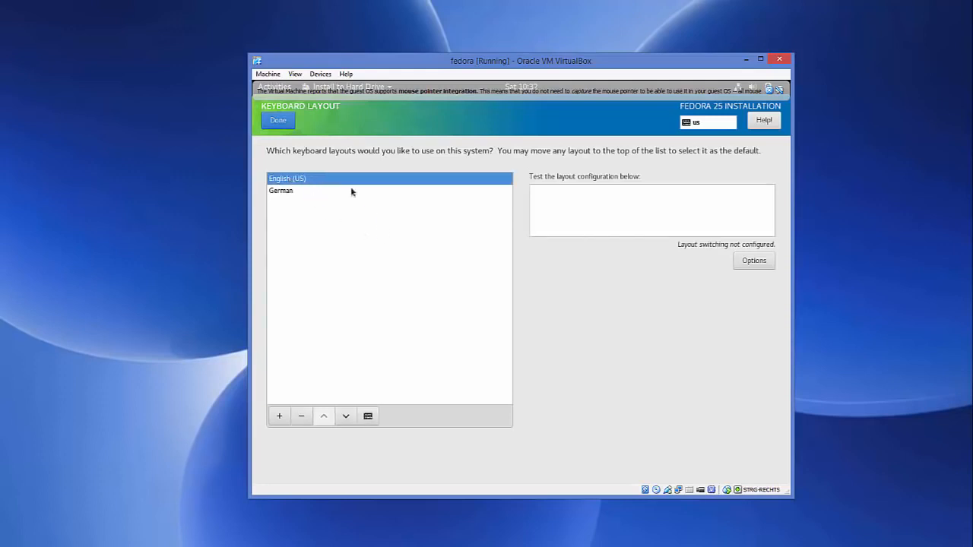
pyautogui.click(283, 124)
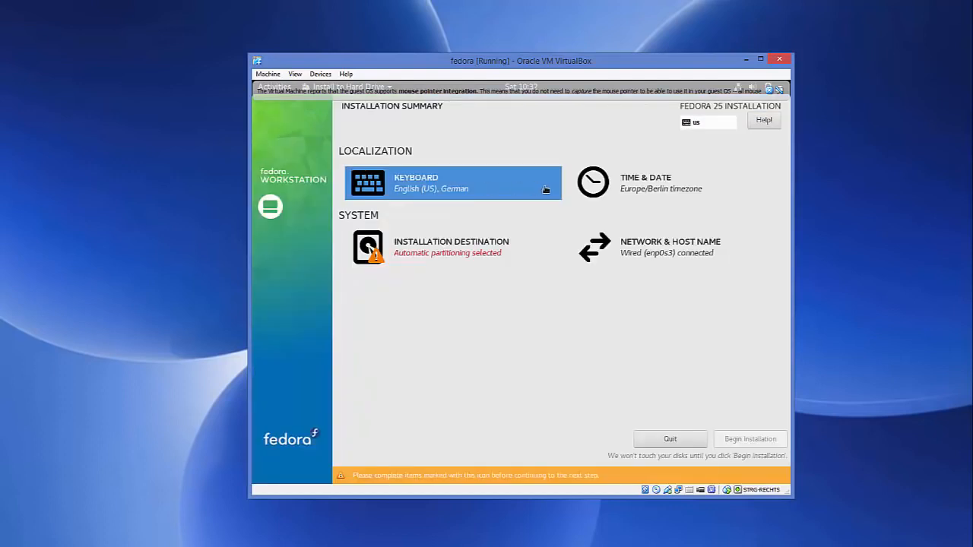
# - Accept the Europe/Berlin time settings and the ATA VBOX HARDDISK with automatic partitioning as the installation destination
pyautogui.click(628, 185)
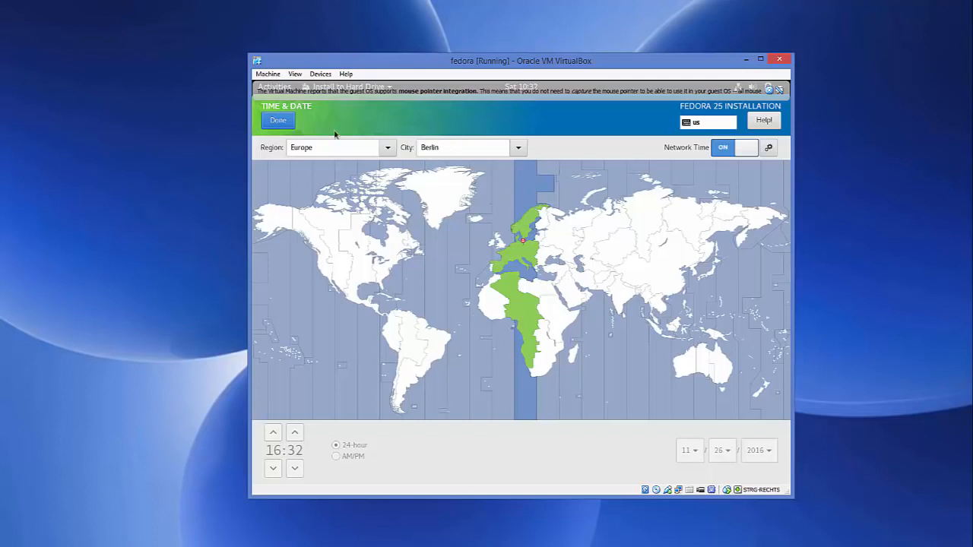
pyautogui.click(278, 121)
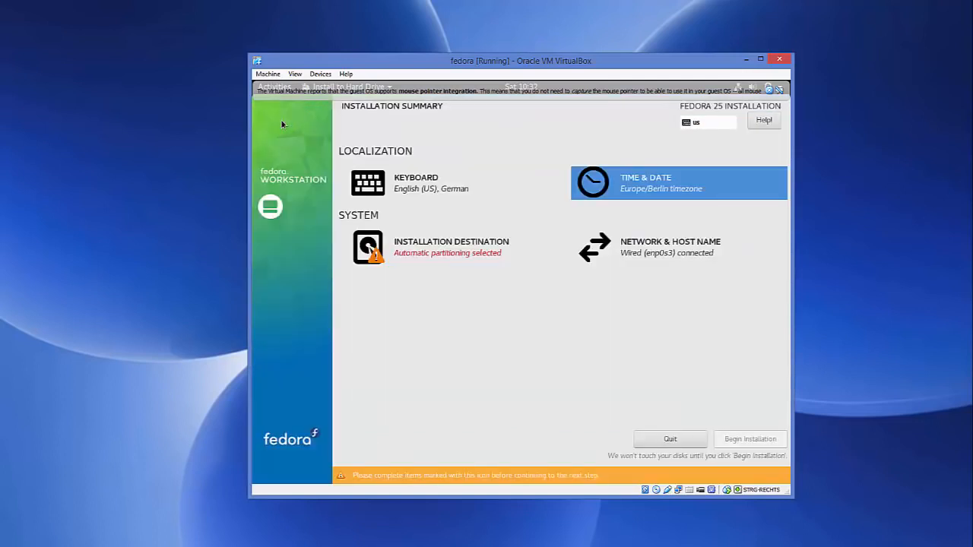
pyautogui.click(430, 257)
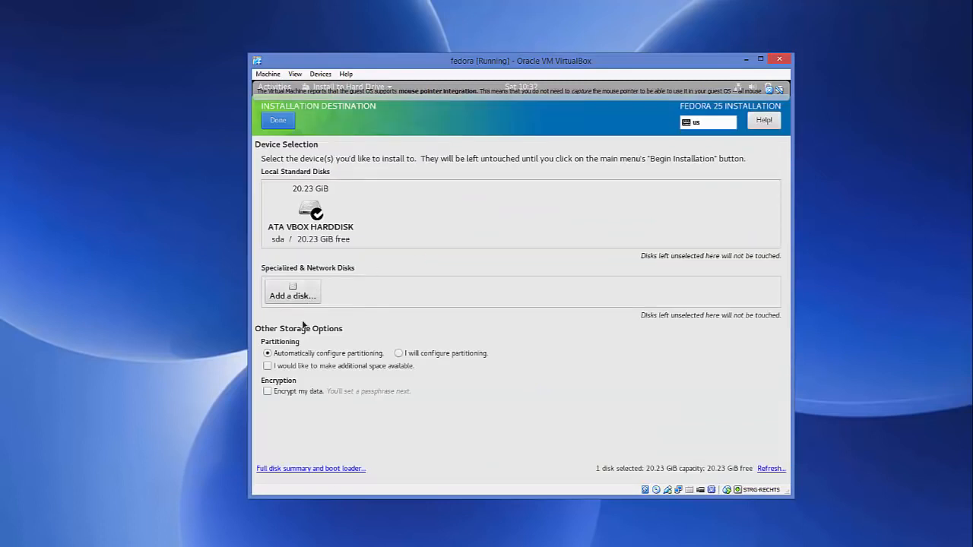
pyautogui.click(288, 123)
pyautogui.click(278, 121)
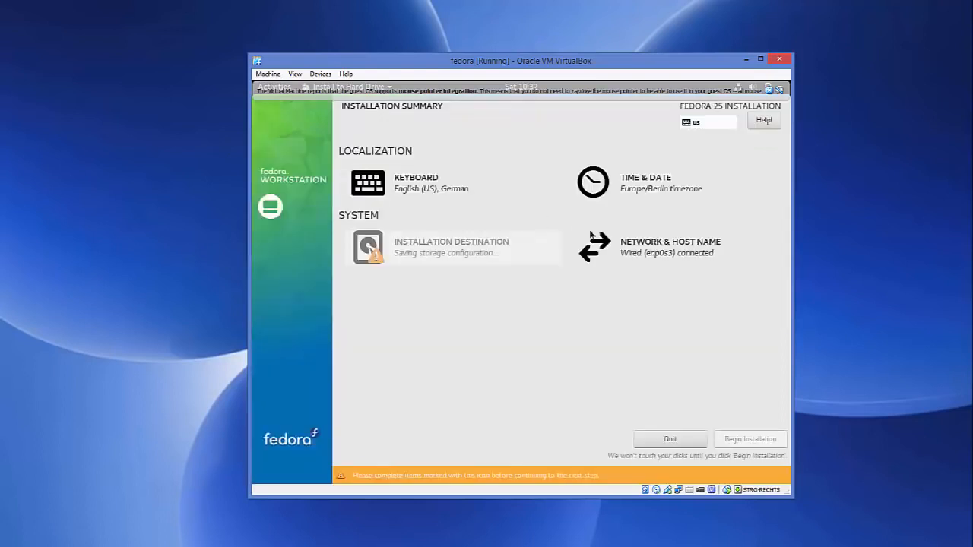
# - Keep the host name localhost.localdomain in the network settings and begin the installation
pyautogui.click(666, 254)
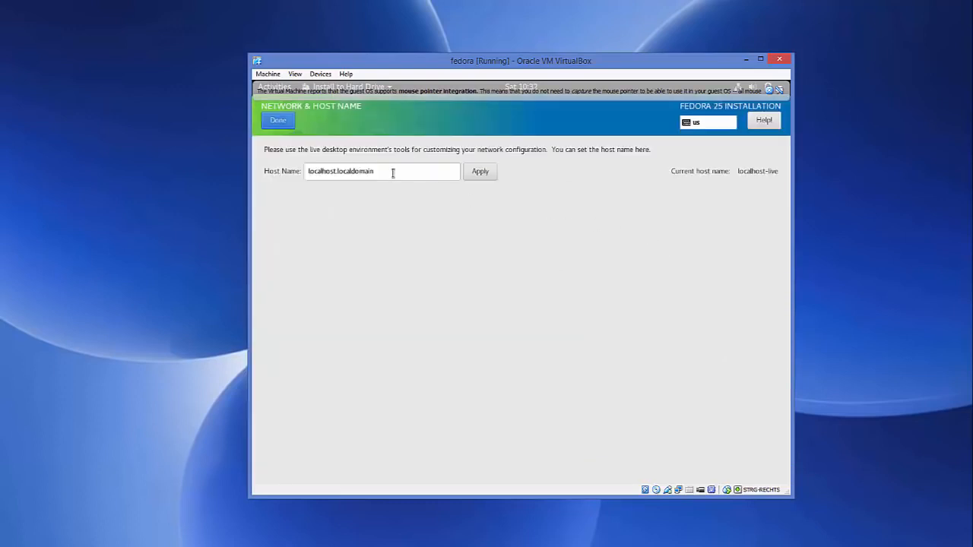
pyautogui.moveTo(393, 172); pyautogui.dragTo(290, 171)
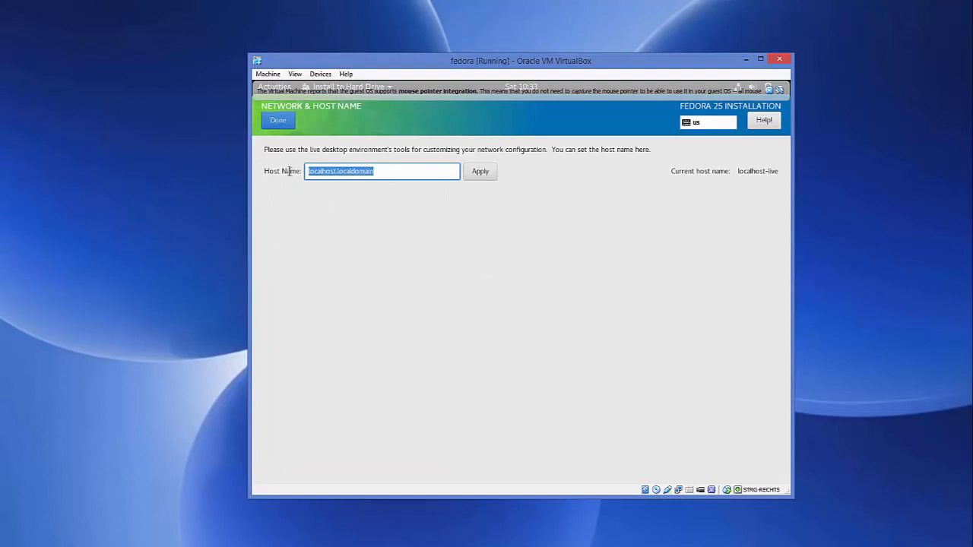
pyautogui.click(283, 121)
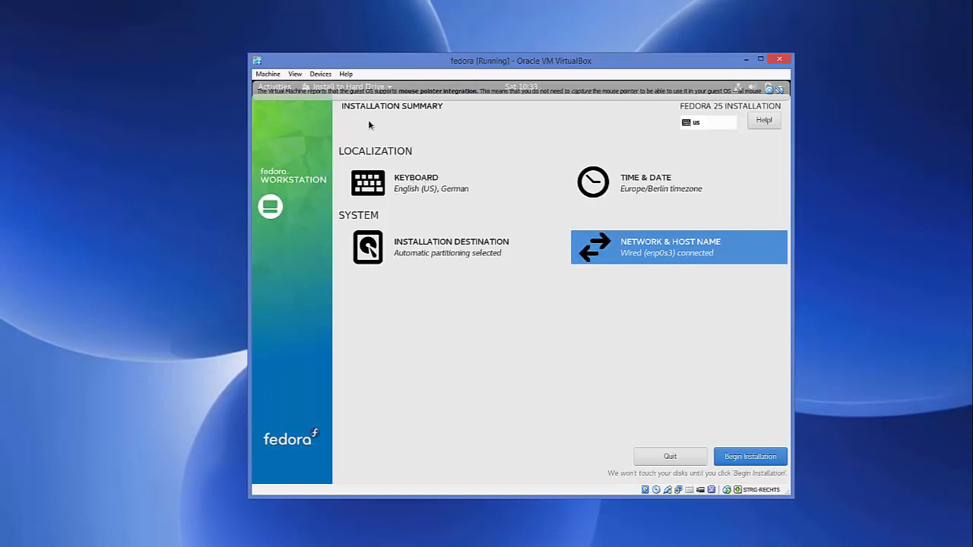
pyautogui.click(746, 459)
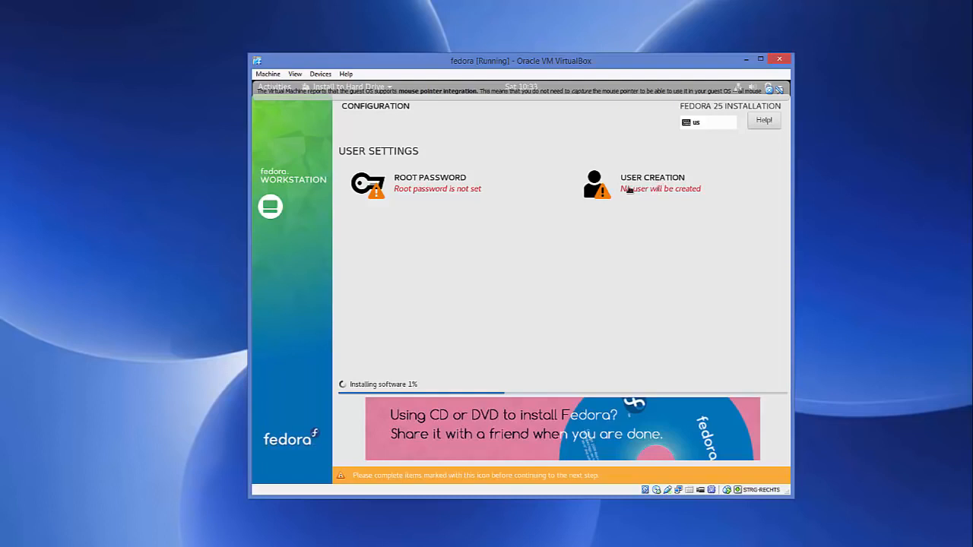
# - Enter and confirm the root password, accepting it despite its weakness
pyautogui.click(408, 180)
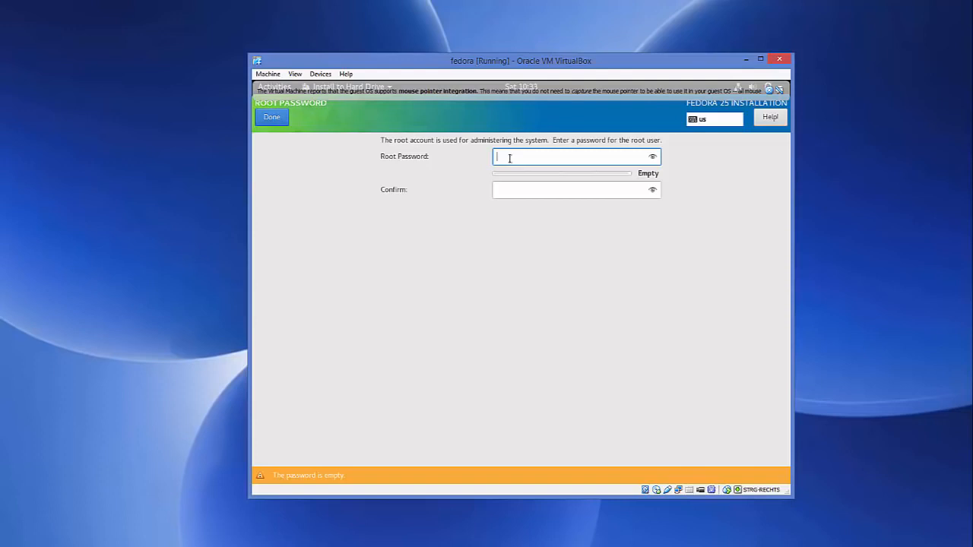
pyautogui.write('aaaaaa')
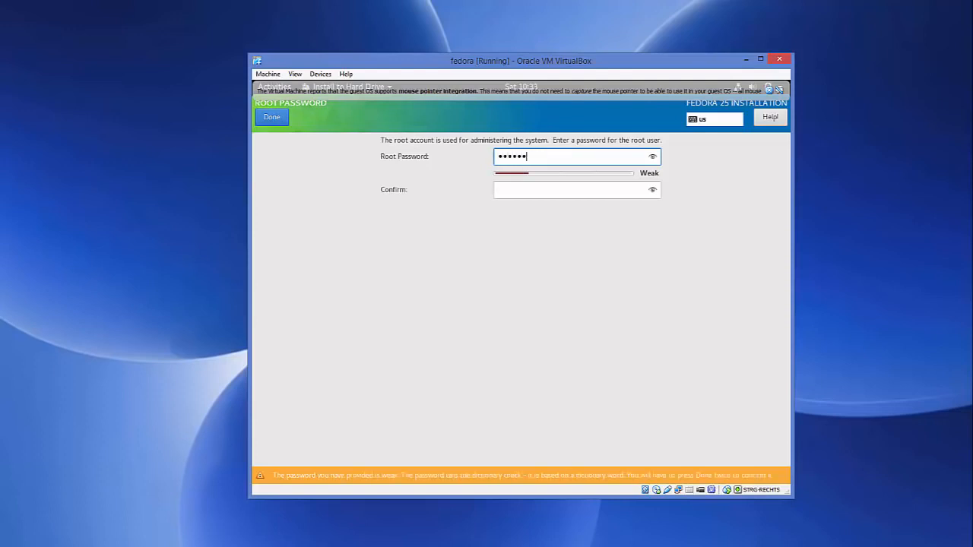
pyautogui.click(536, 190)
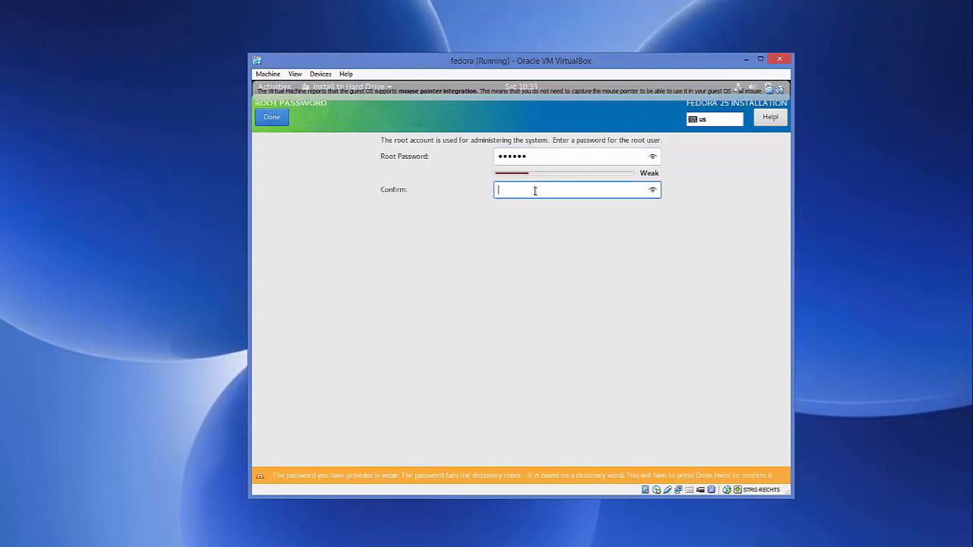
pyautogui.write('aaaaaa')
pyautogui.click(272, 118)
pyautogui.click(271, 118)
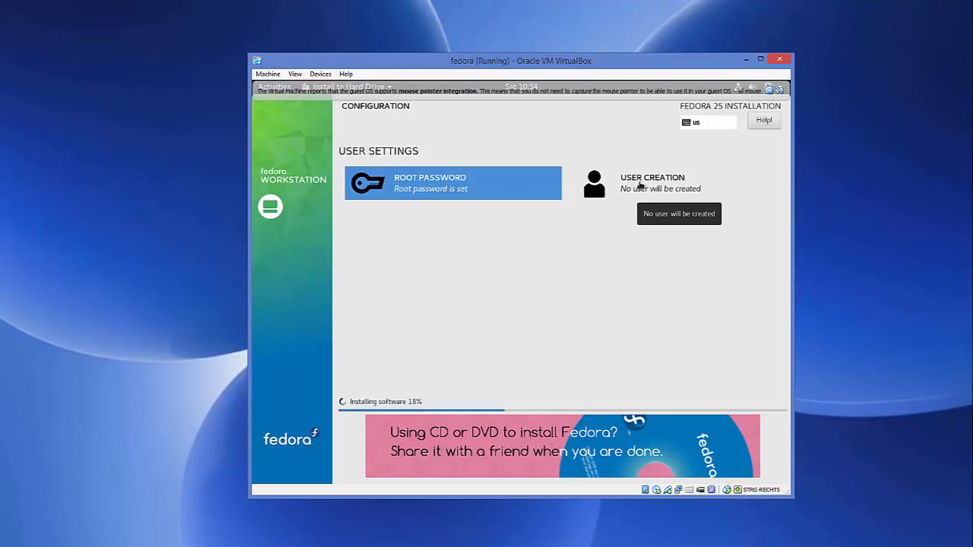
# - Start creating a user with full name and user name codebind, and make this user administrator
pyautogui.click(640, 184)
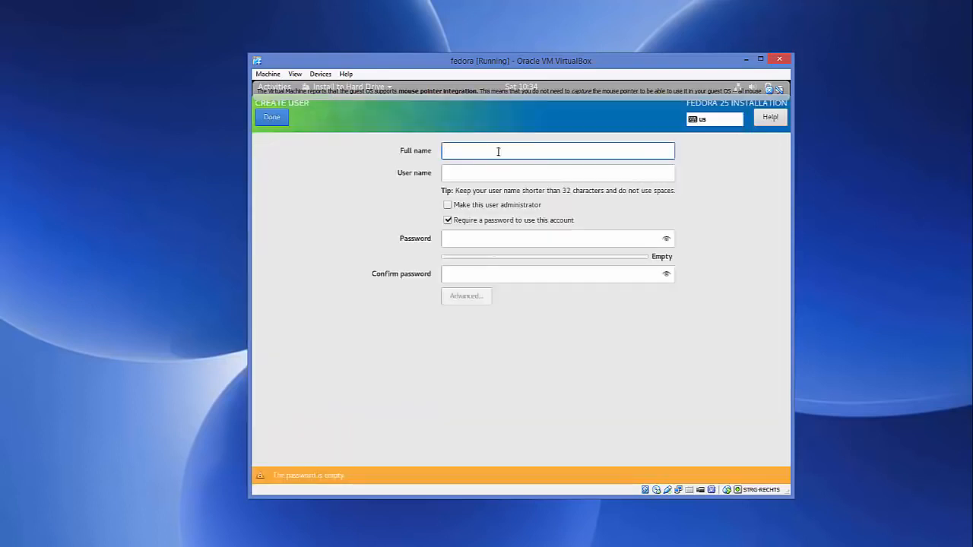
pyautogui.write('code')
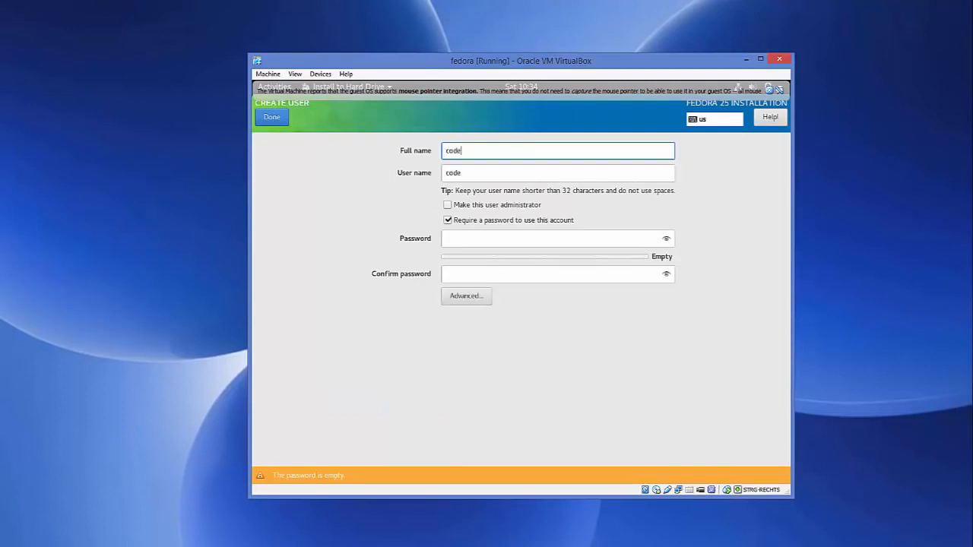
pyautogui.write('bind')
pyautogui.click(448, 206)
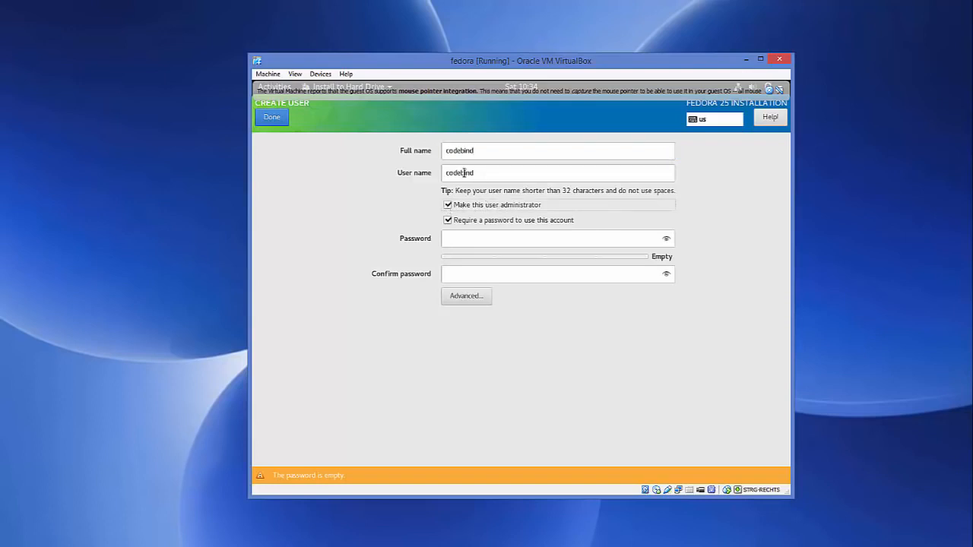
# - Enter and confirm the new user's password, accept it despite its weakness, and finish the user creation
pyautogui.click(464, 238)
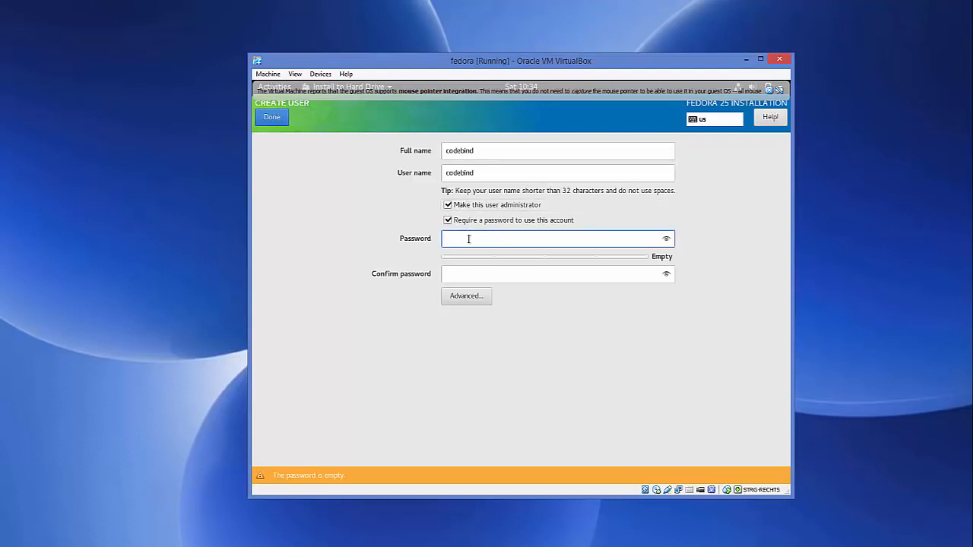
pyautogui.write('codebi')
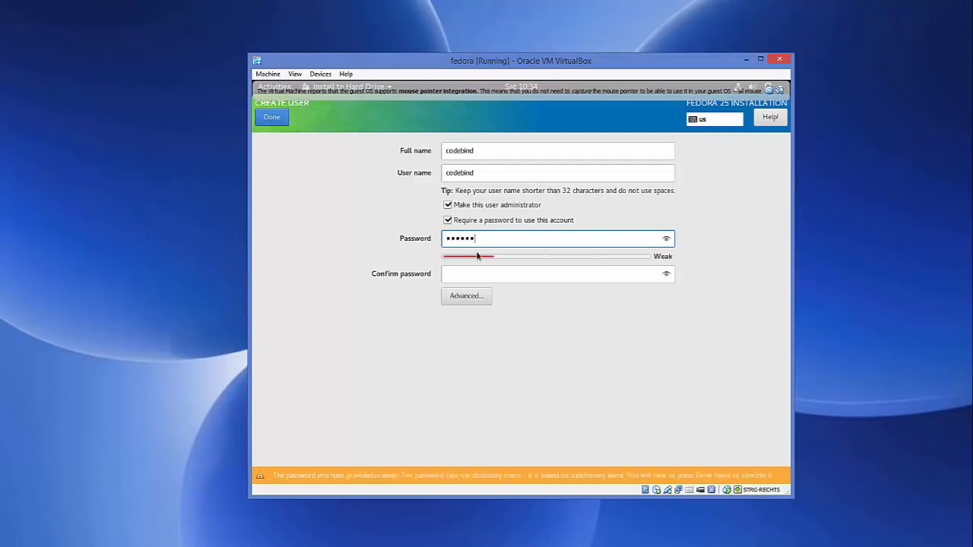
pyautogui.click(478, 276)
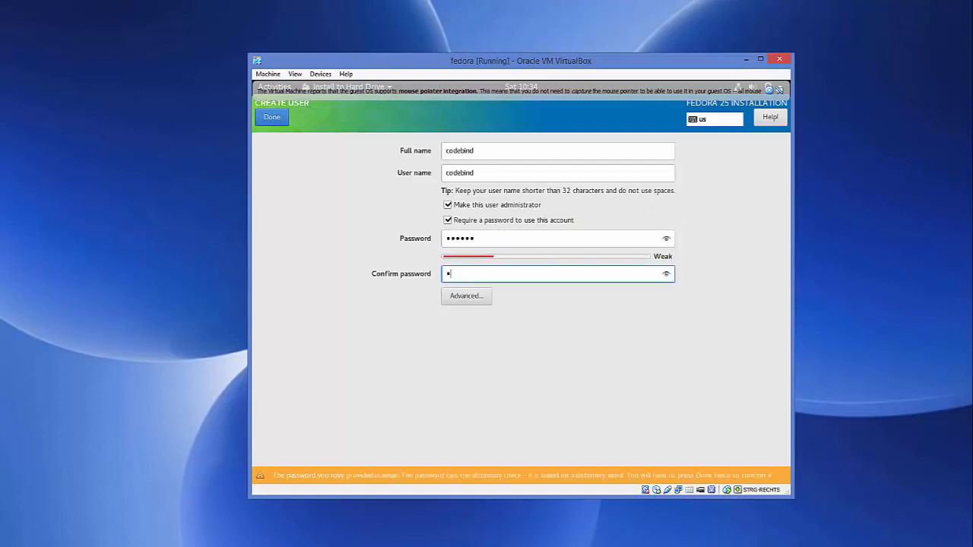
pyautogui.write('••••••')
pyautogui.click(272, 119)
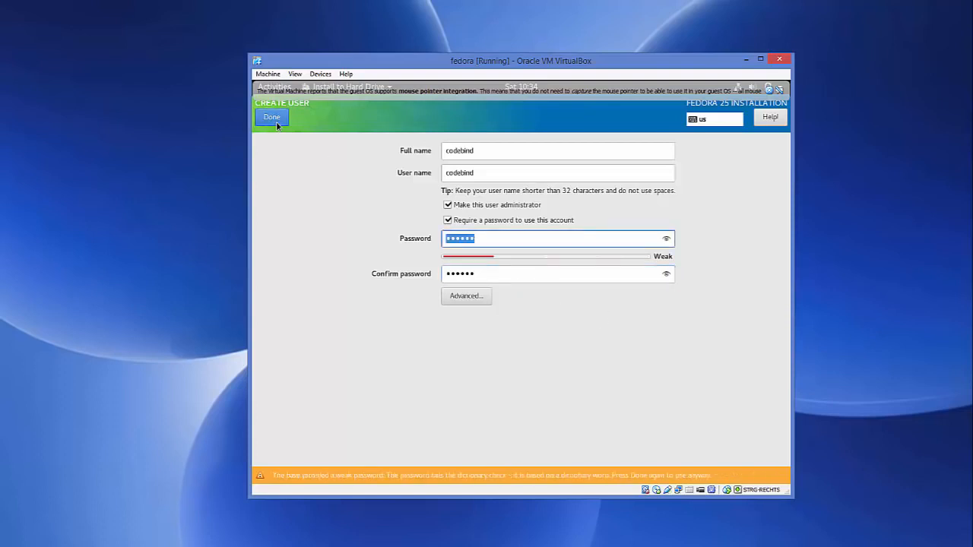
pyautogui.click(276, 120)
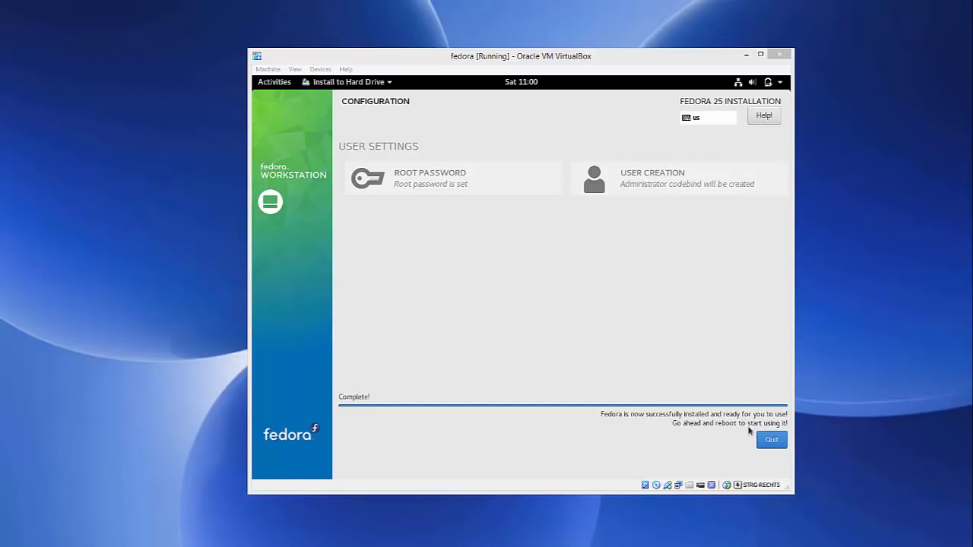
# - Quit the finished Fedora installer and bring up the live system's power-off options
pyautogui.click(771, 441)
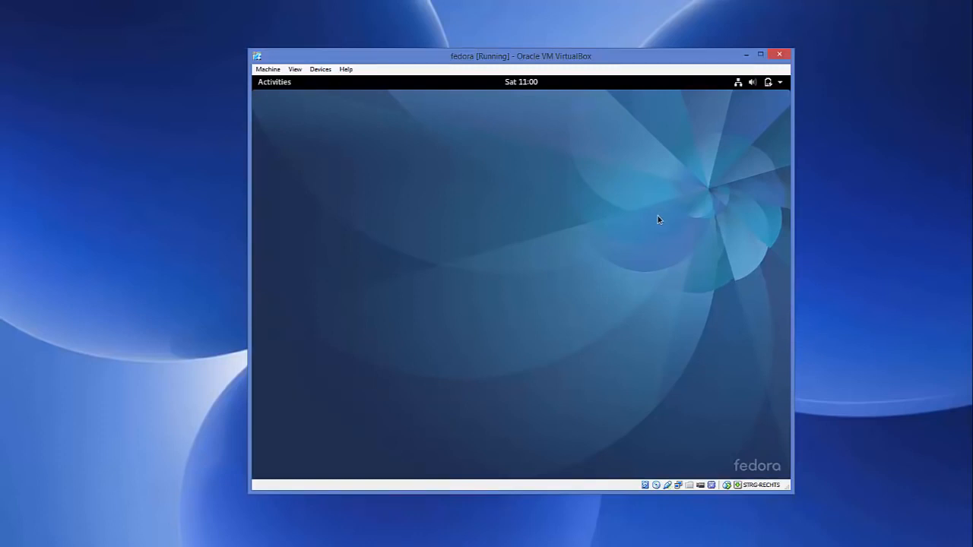
pyautogui.click(780, 83)
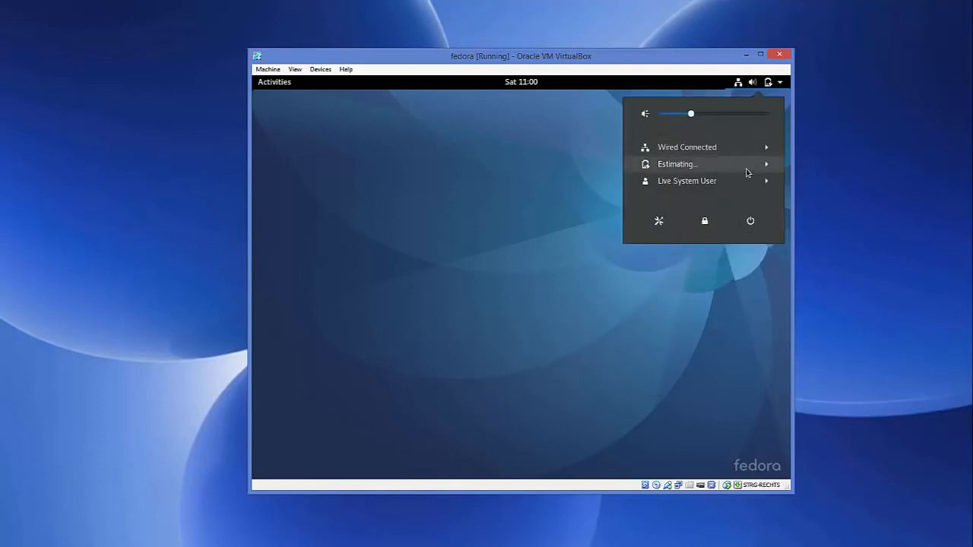
pyautogui.click(752, 222)
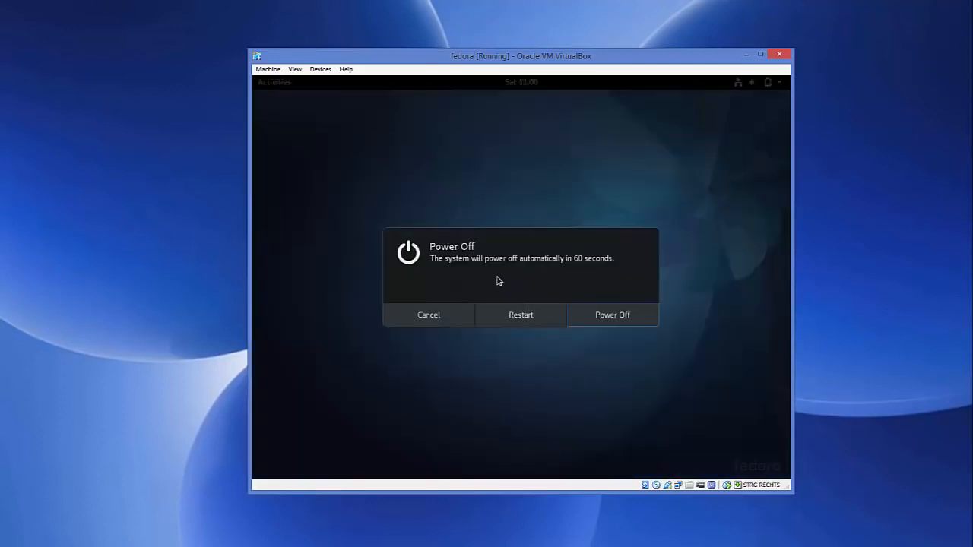
# - Eject Fedora-Workstation-Live-x86_64-25-1.3.iso from the virtual optical drive with a forced unmount, and check that the disc is no longer attached
pyautogui.click(321, 71)
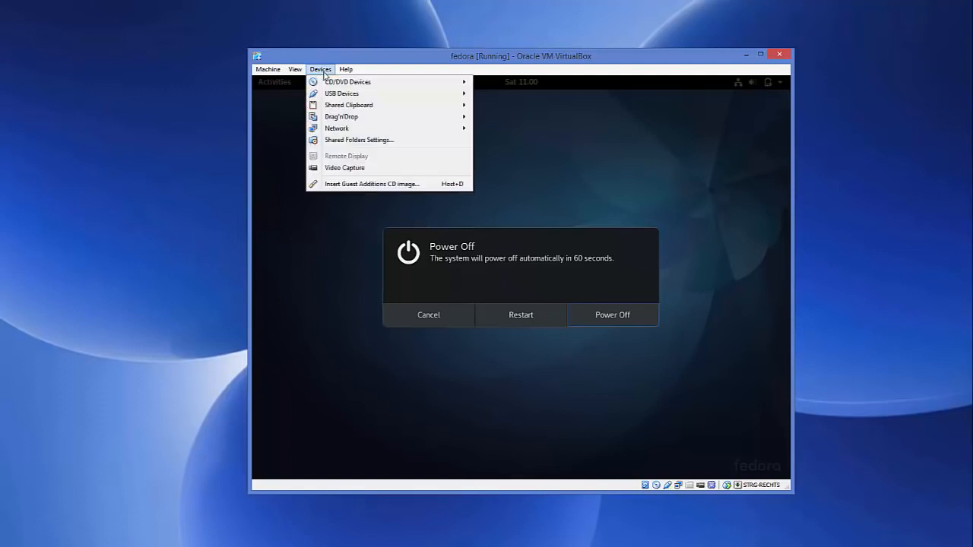
pyautogui.moveTo(348, 87)
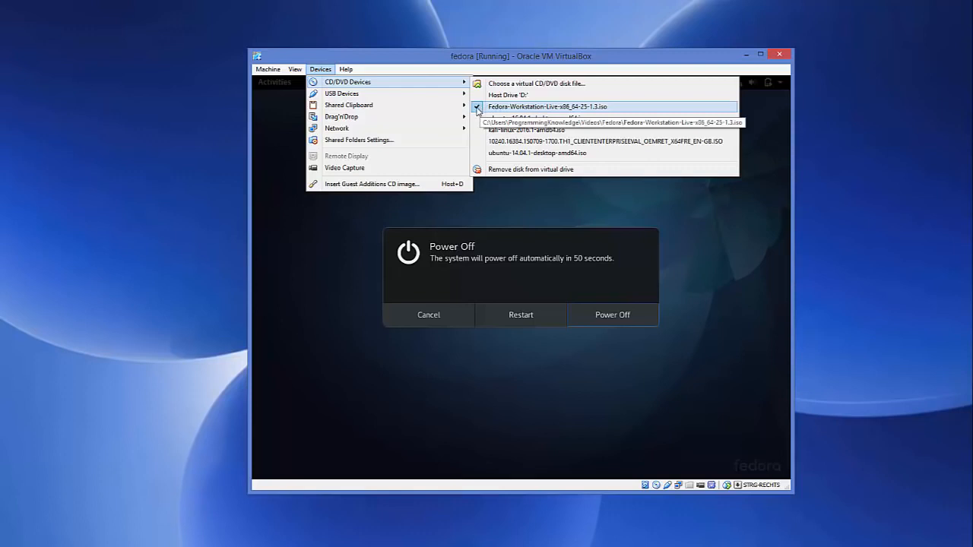
pyautogui.click(477, 109)
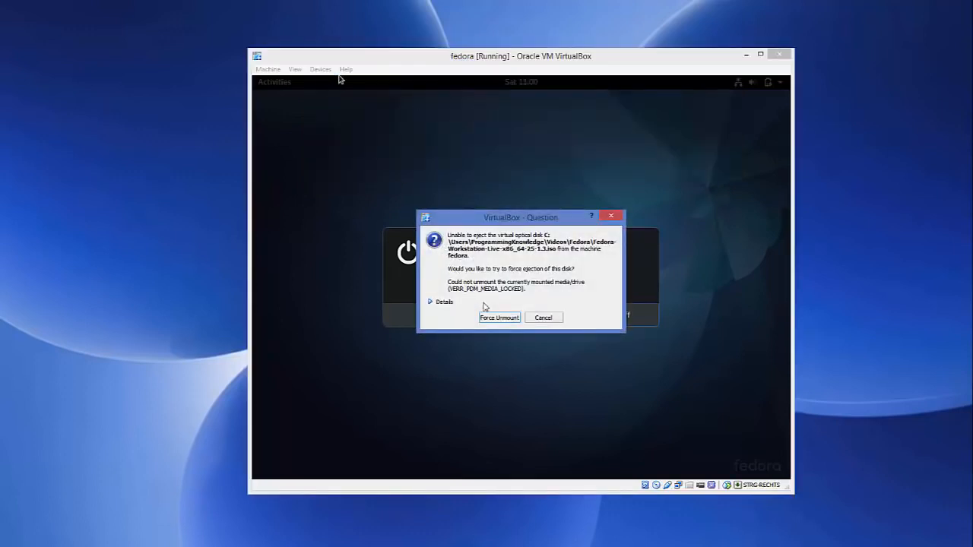
pyautogui.click(498, 319)
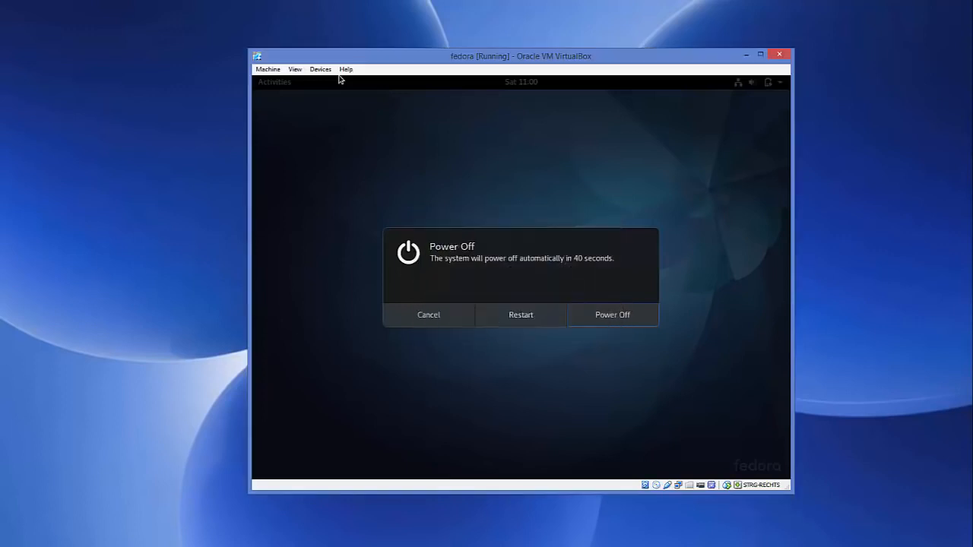
pyautogui.click(323, 71)
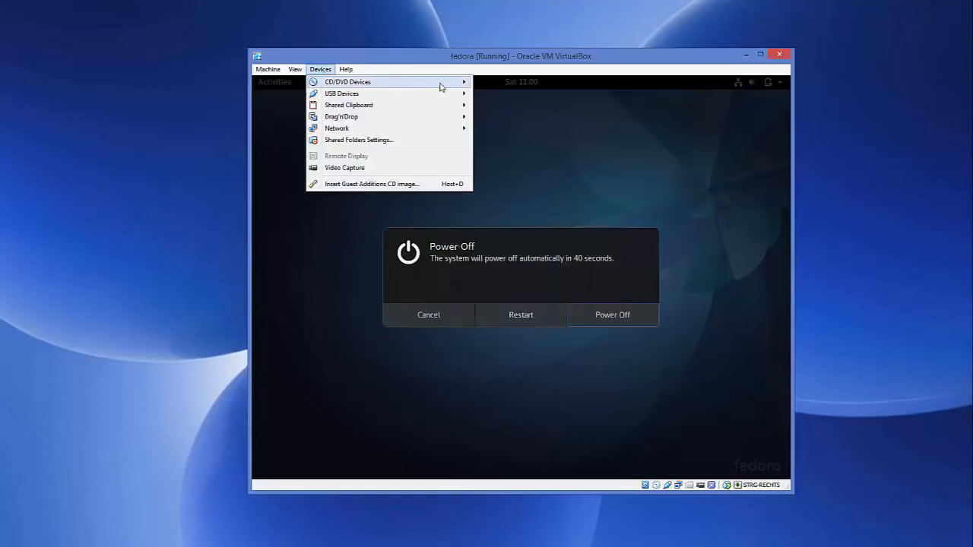
pyautogui.moveTo(440, 87)
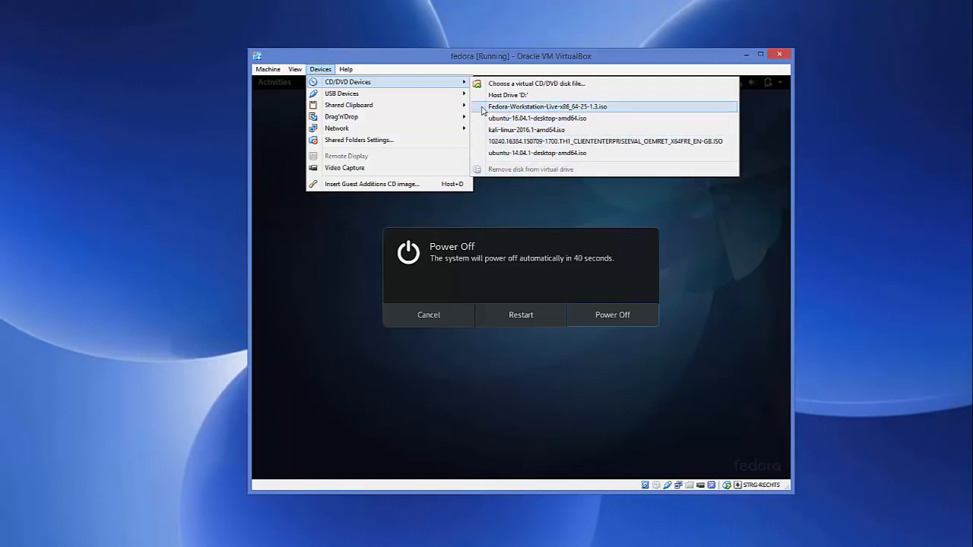
pyautogui.click(485, 108)
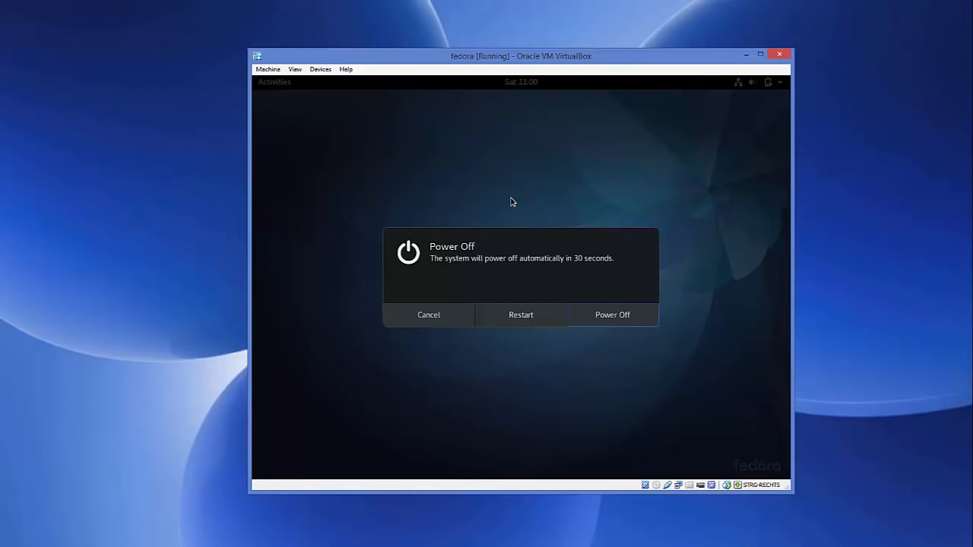
# - Restart the live system and reset the fedora virtual machine so it boots from its hard disk
pyautogui.click(508, 320)
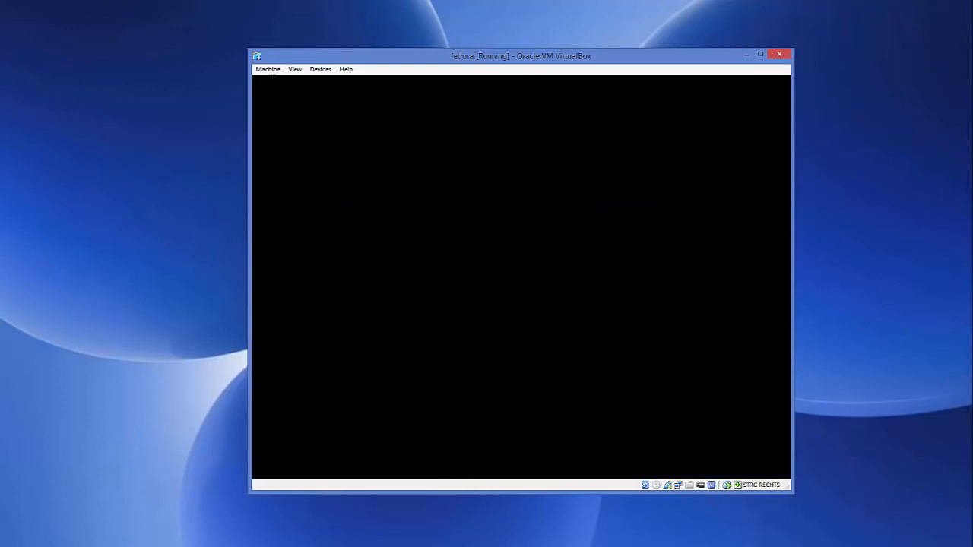
pyautogui.click(266, 70)
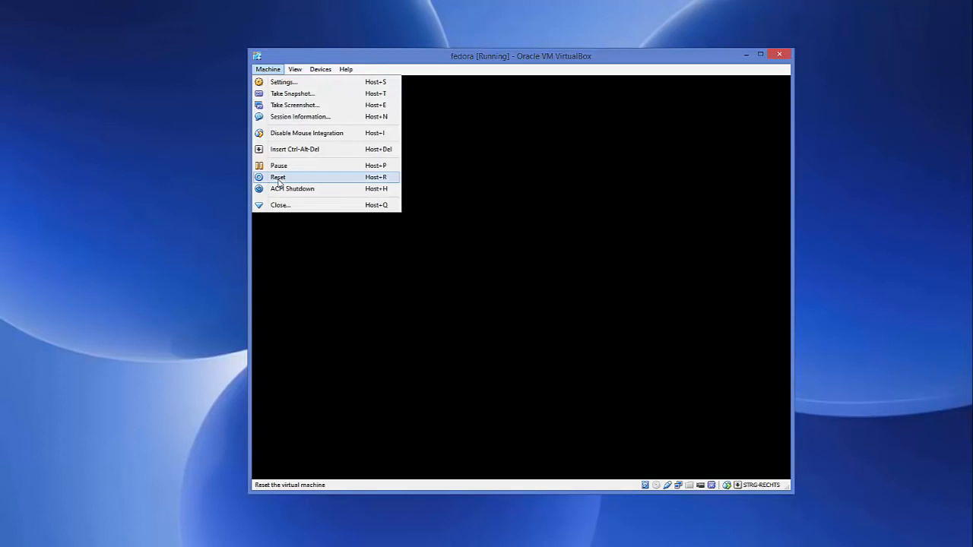
pyautogui.click(266, 70)
pyautogui.click(266, 70)
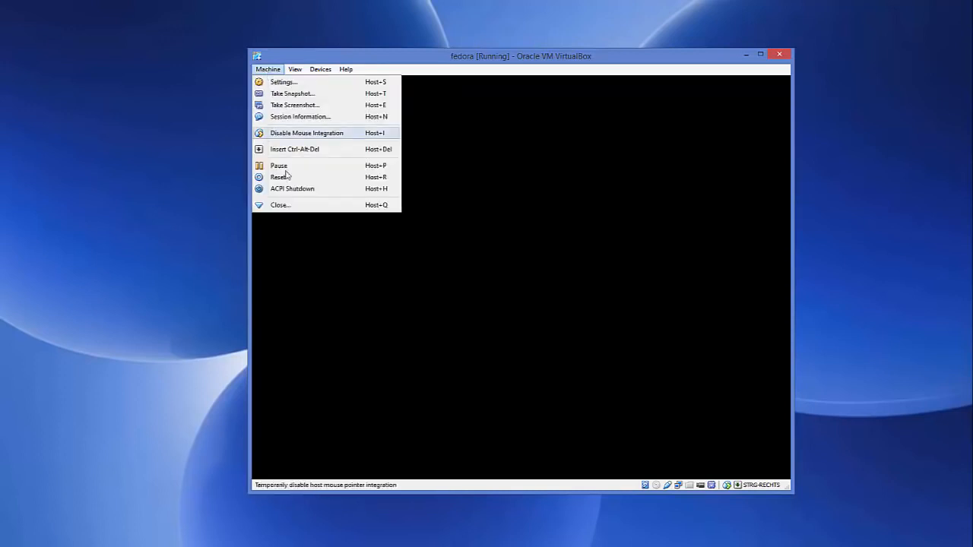
pyautogui.click(281, 177)
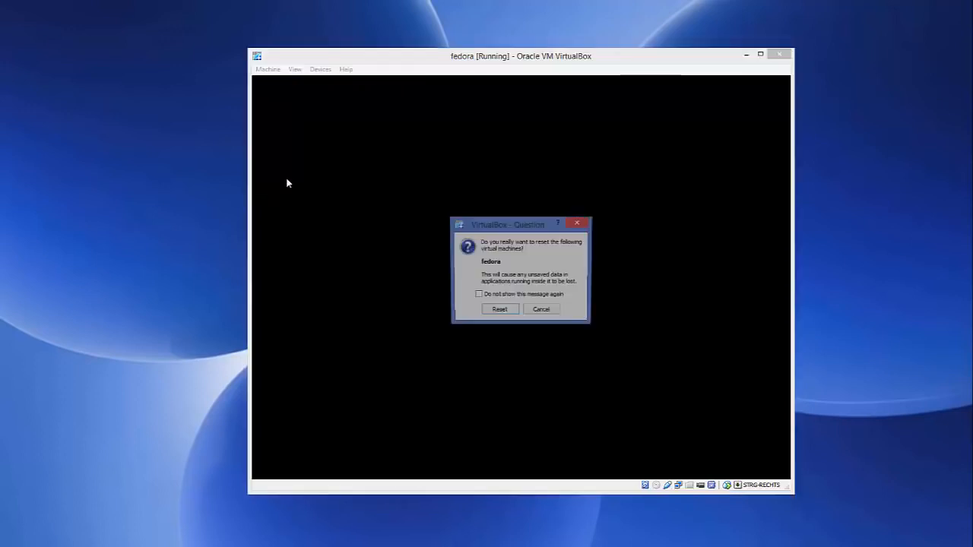
pyautogui.click(498, 311)
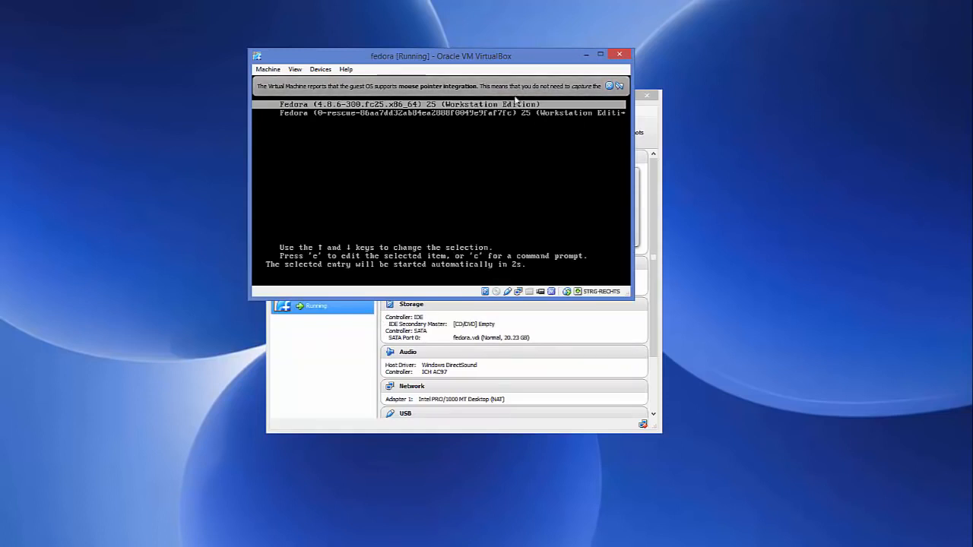
# - Dismiss the mouse pointer integration notice and sign in to the installed Fedora as codebind with the account password
pyautogui.click(610, 86)
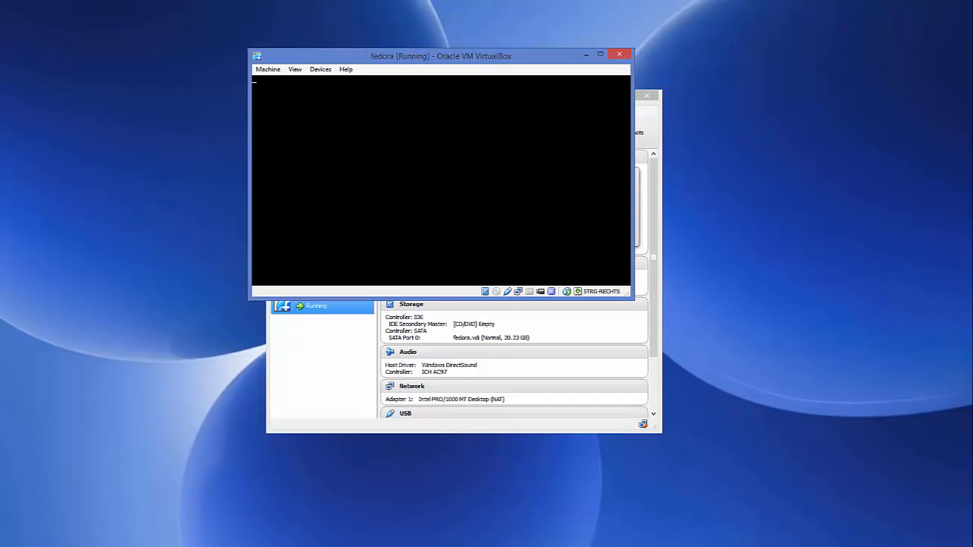
pyautogui.click(610, 86)
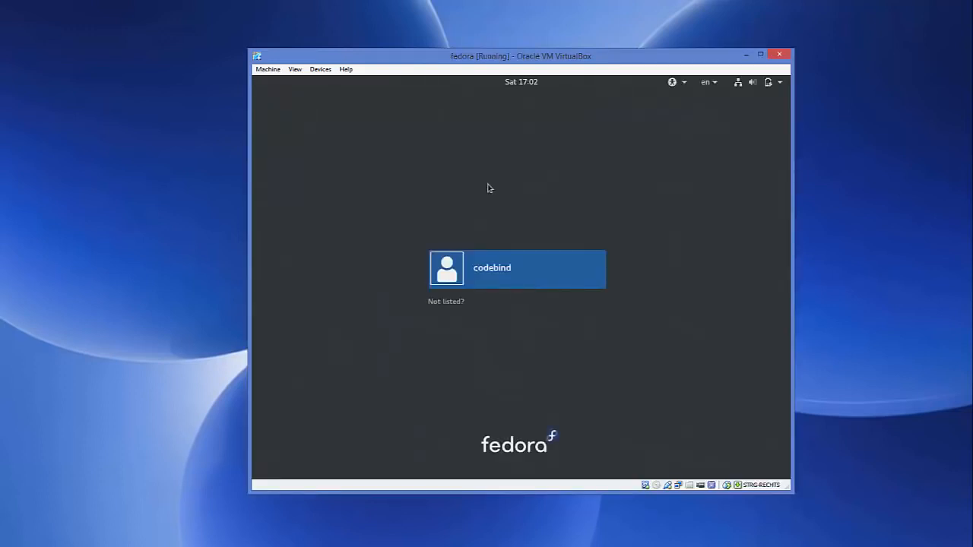
pyautogui.click(496, 278)
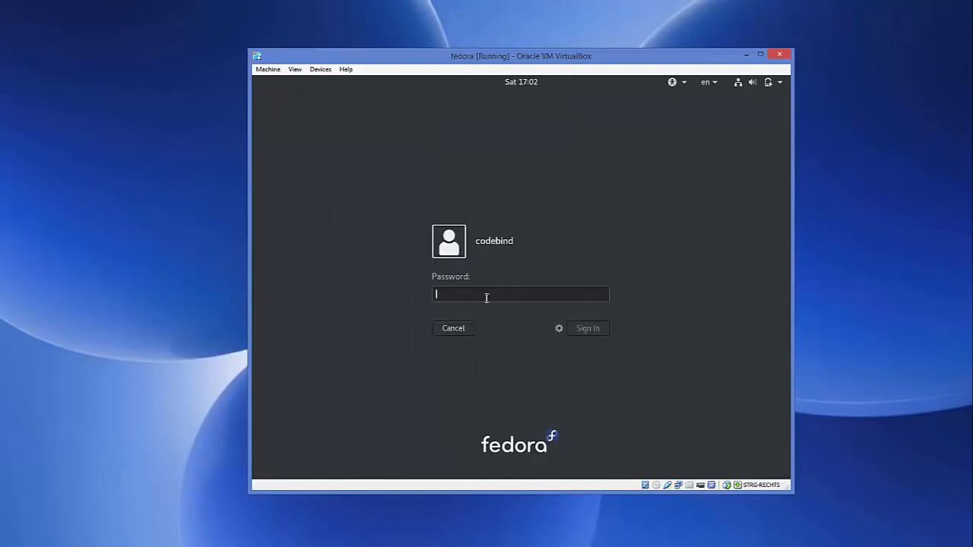
pyautogui.write('••••••')
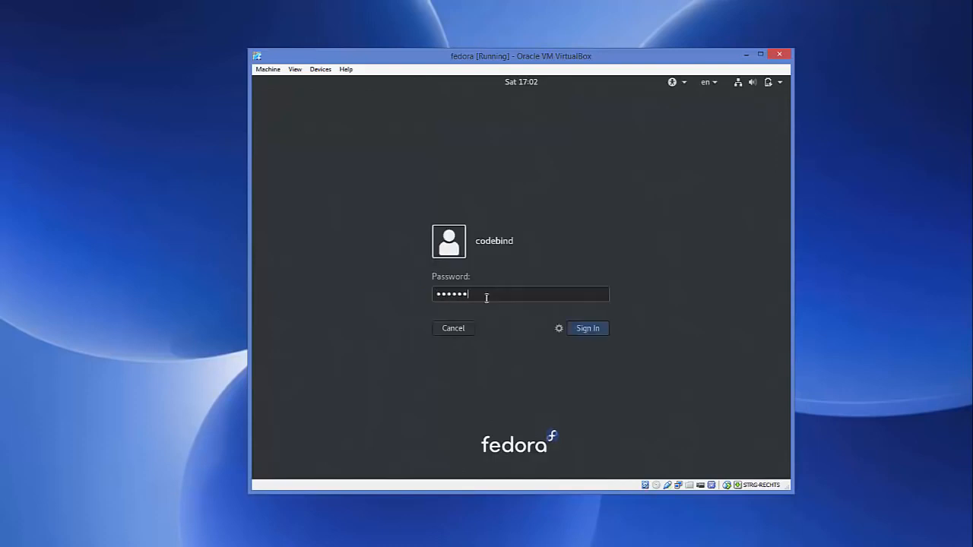
pyautogui.click(588, 333)
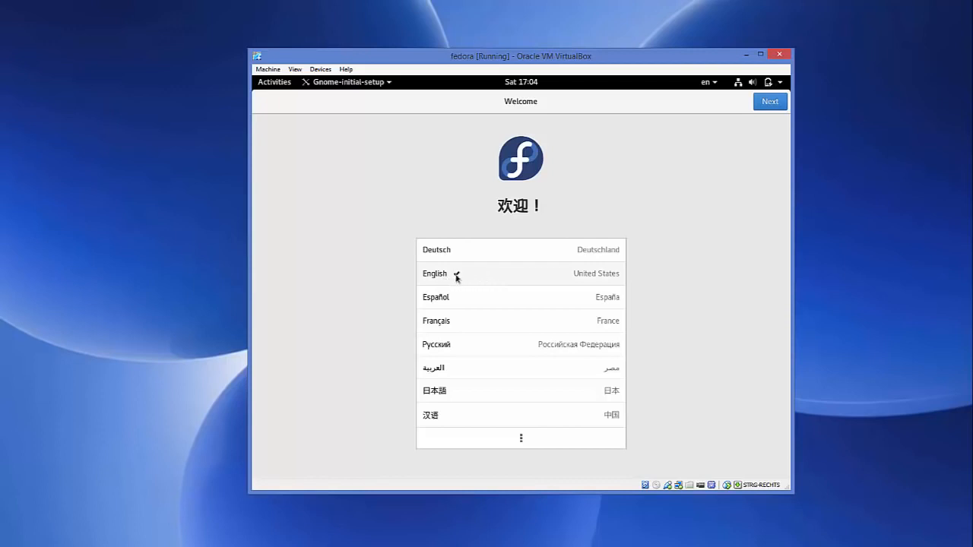
# - Complete the initial setup with English (United States), the English (US) keyboard and both privacy options on, and start using Fedora
pyautogui.click(766, 104)
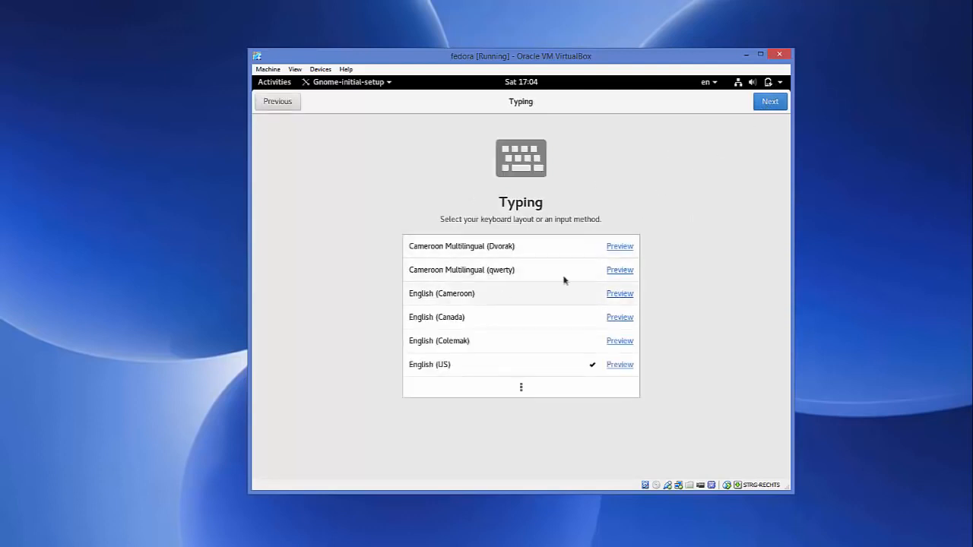
pyautogui.click(769, 105)
pyautogui.click(769, 106)
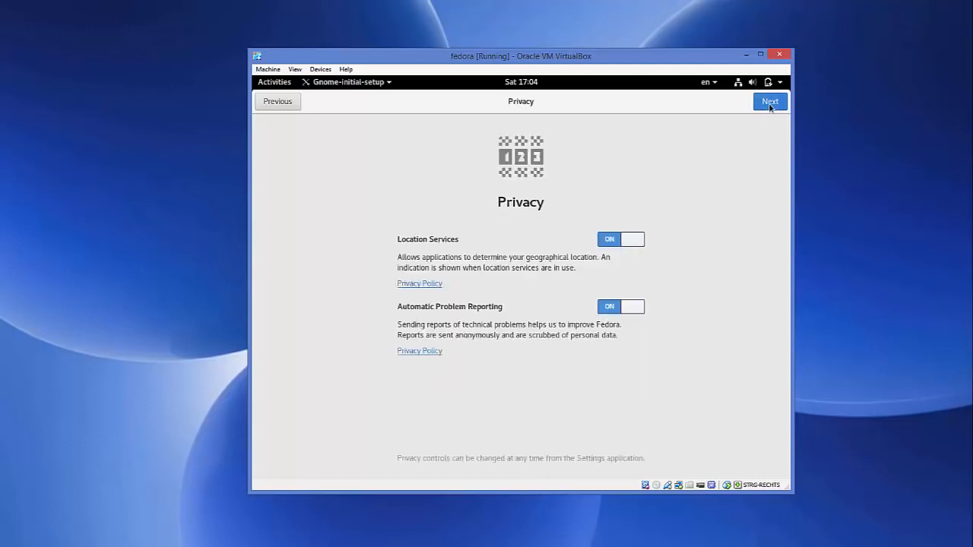
pyautogui.click(769, 106)
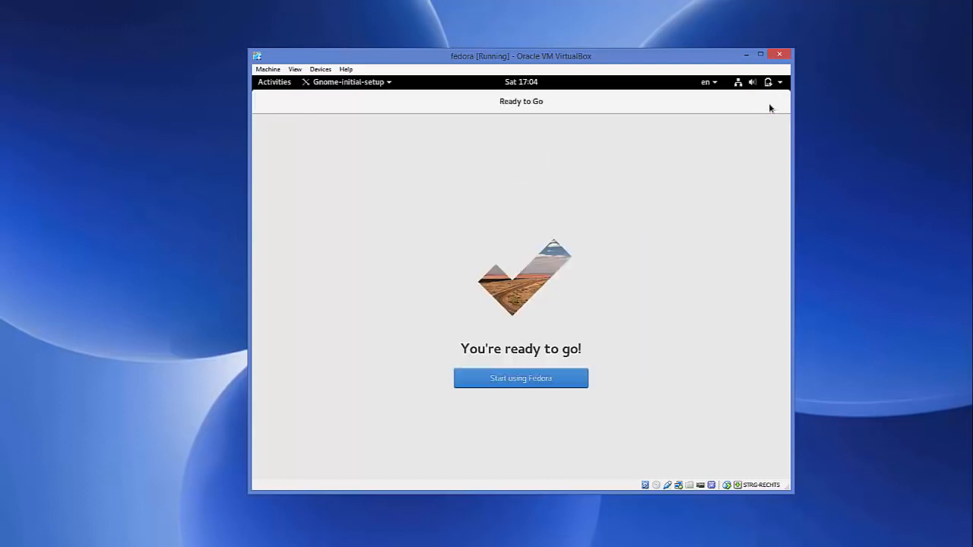
pyautogui.click(513, 384)
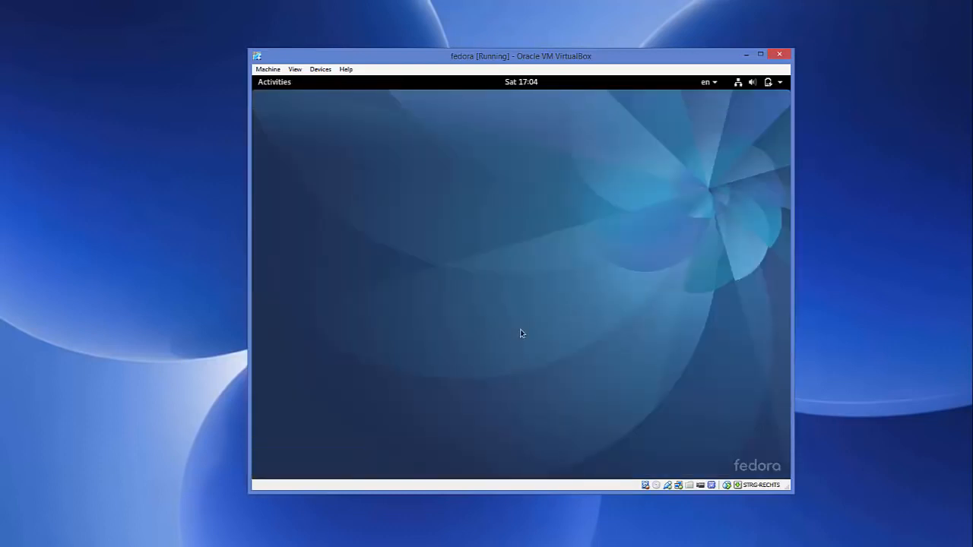